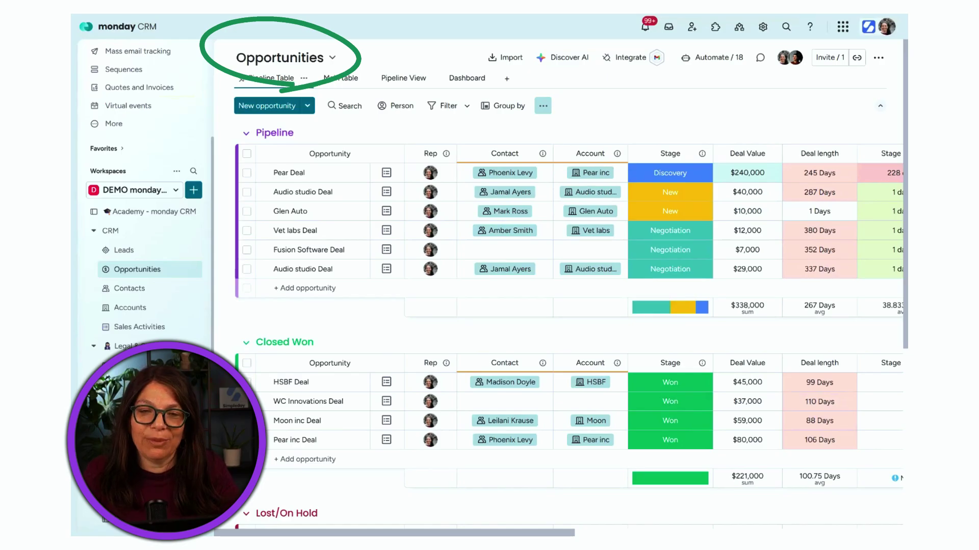
Filter Opportunities with AI to my non-Won deals over 15000, then review the generated conditions.
left_click(444, 107)
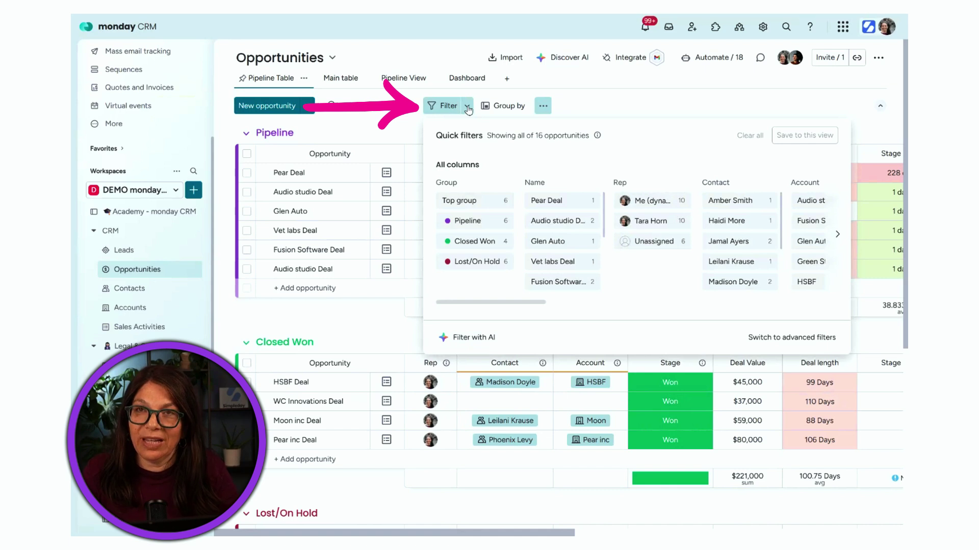
left_click(470, 345)
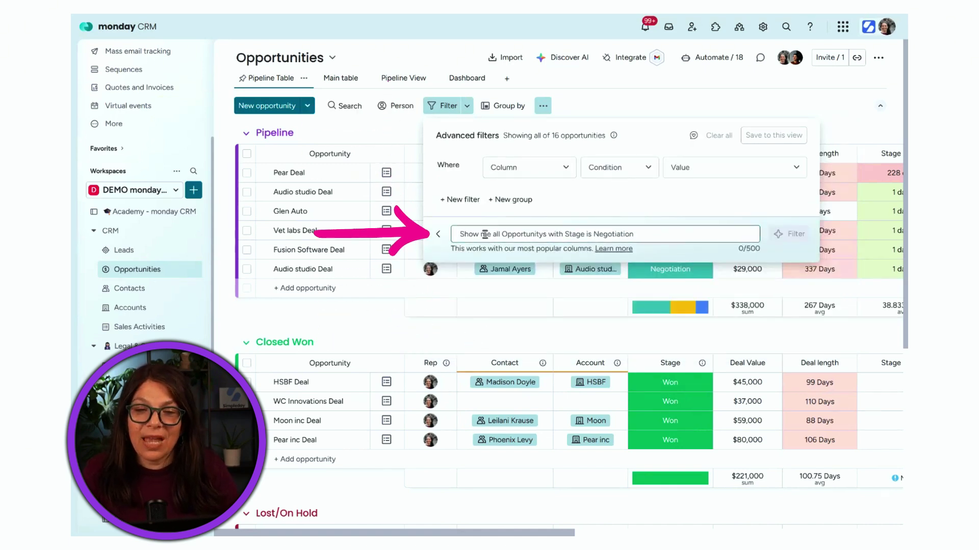
type("Show me all of the leads that are assigned to me, that are not closed and are over $15000")
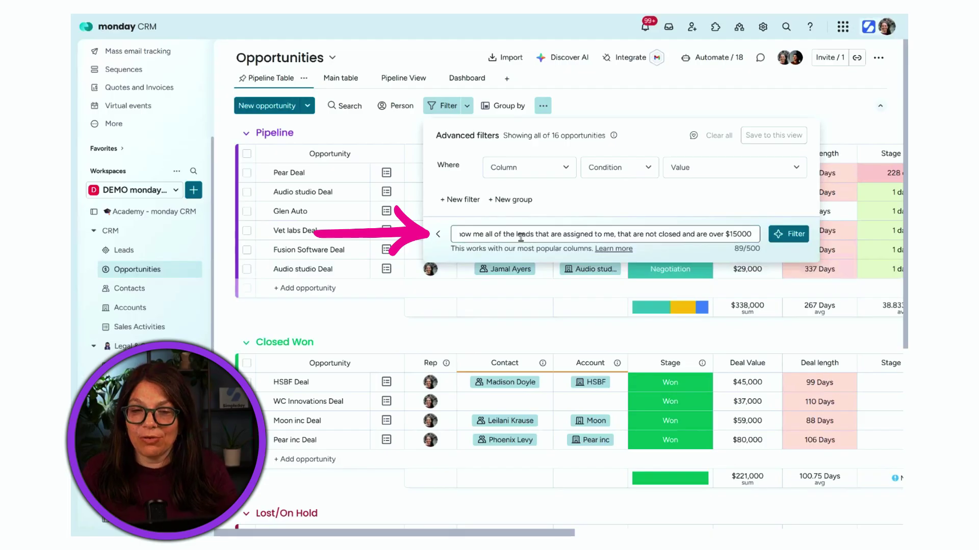
left_click(509, 237)
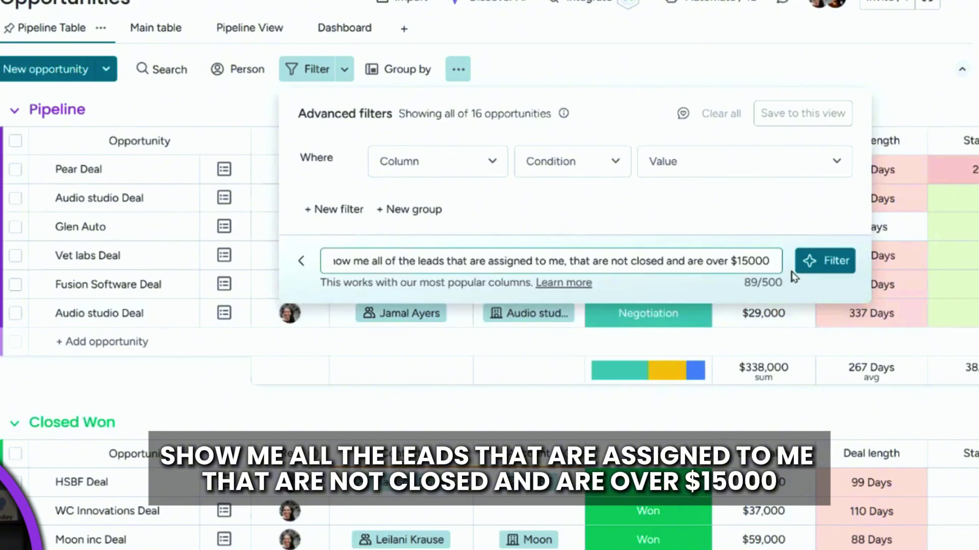
left_click(826, 265)
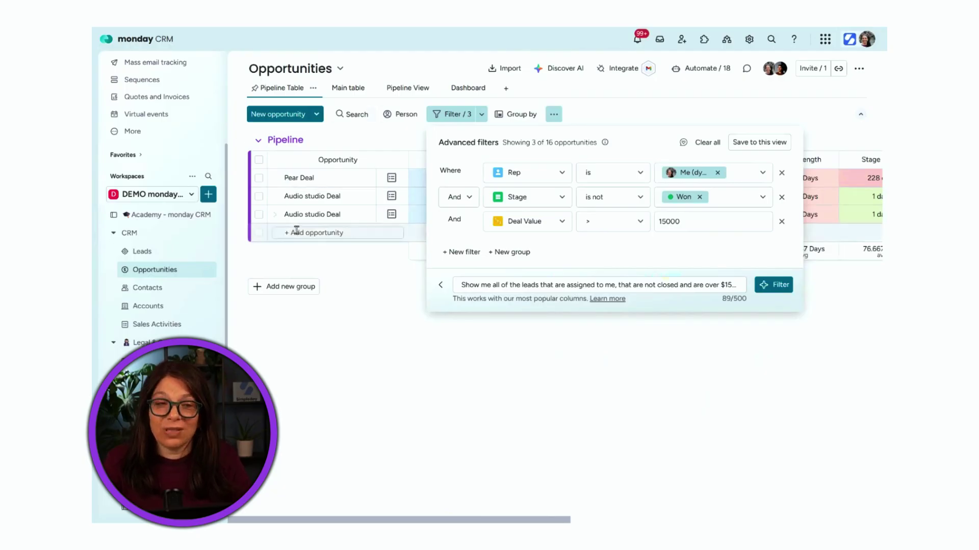
left_click(391, 315)
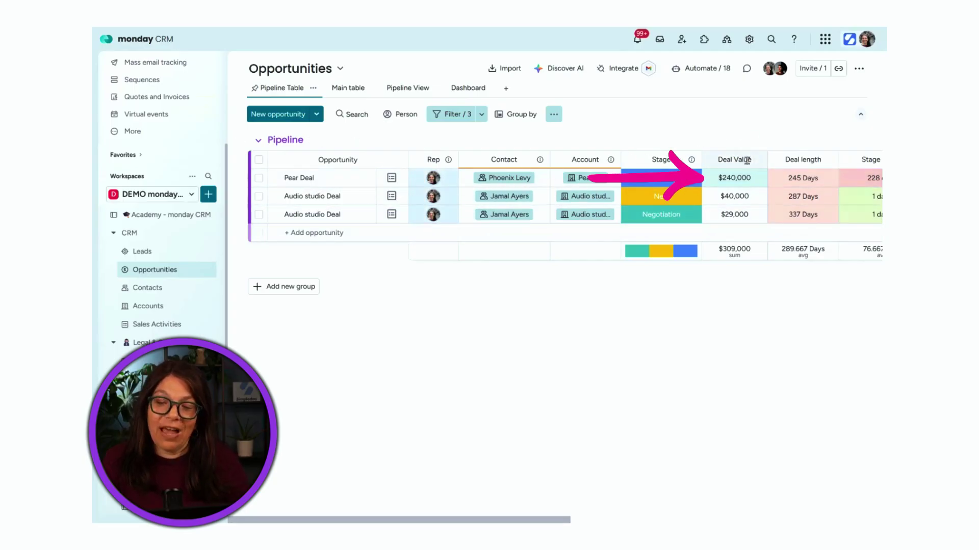
left_click(482, 116)
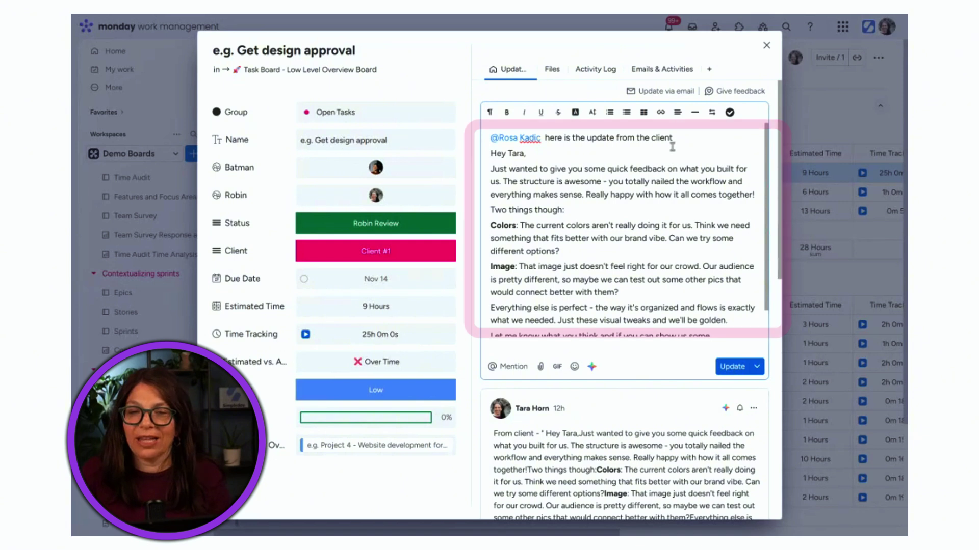
Shorten the client's color and image feedback with AI and add it atop the update.
scroll(765, 176, "down", 2)
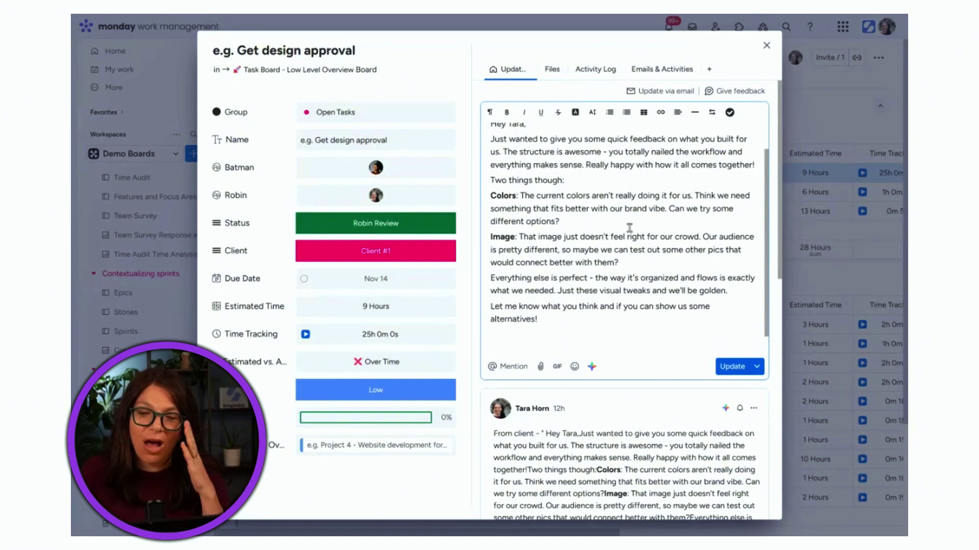
left_click(593, 367)
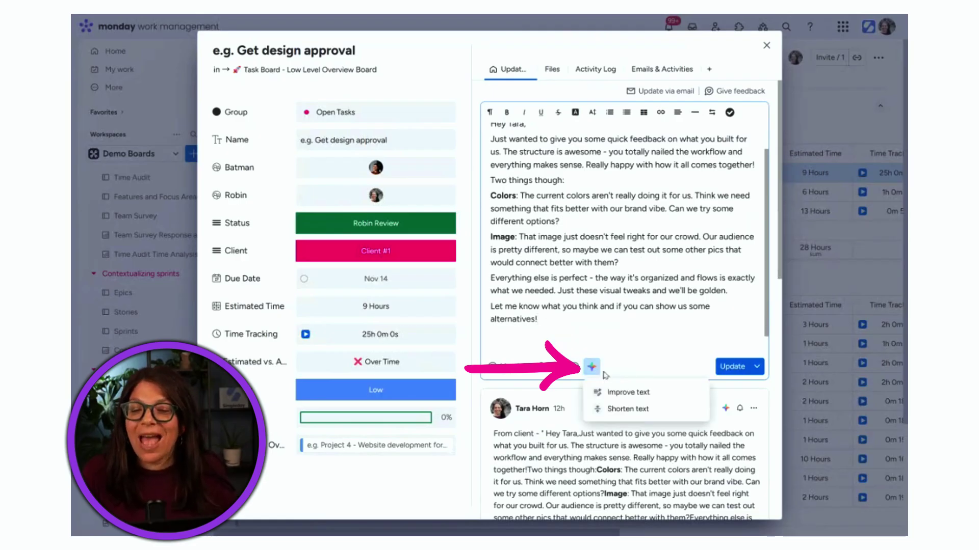
left_click(652, 412)
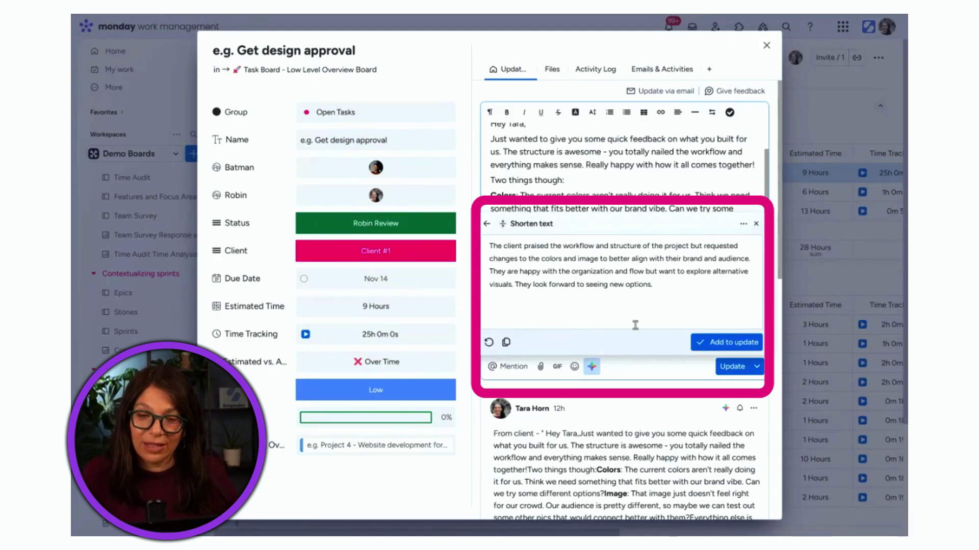
left_click(716, 344)
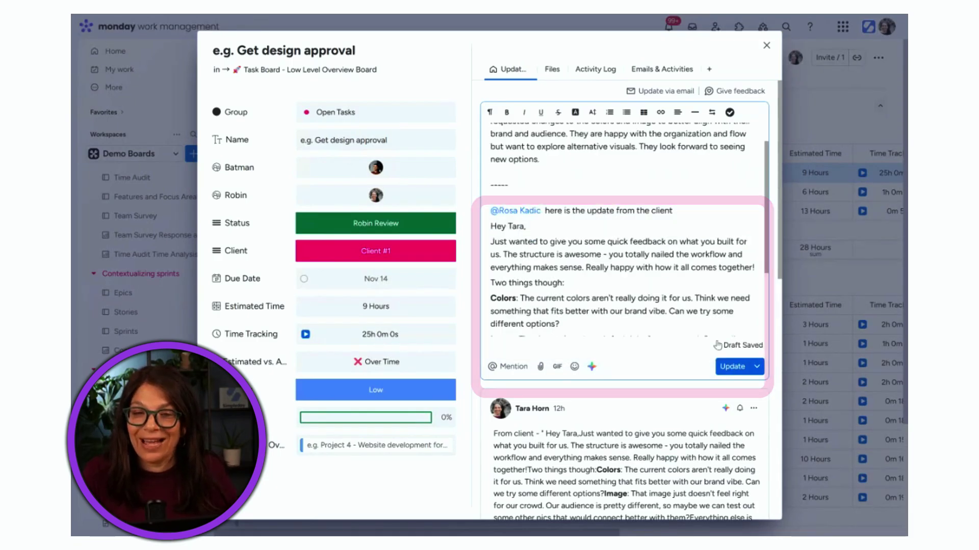
scroll(591, 205, "up", 2)
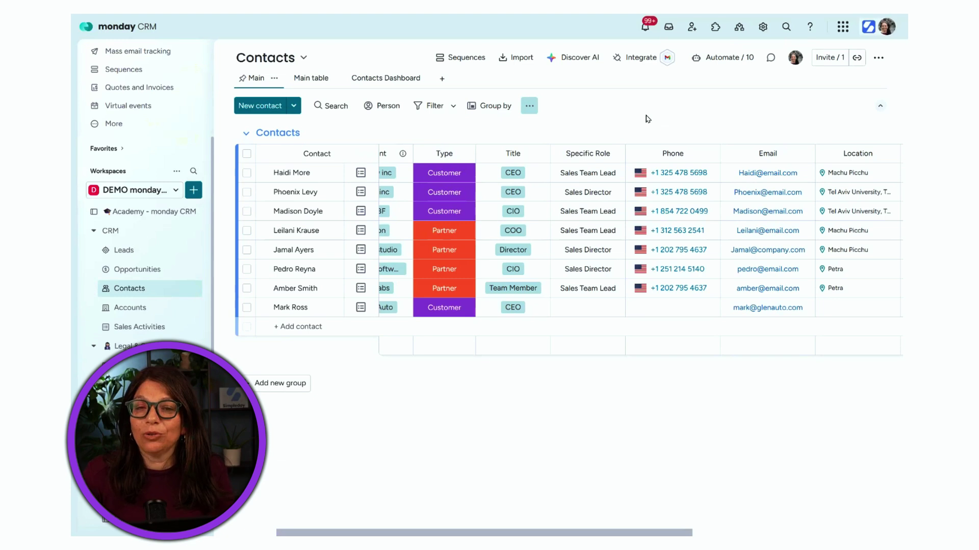
Insert a Text column right of Type and bring up its Autofill with AI options.
left_click(465, 155)
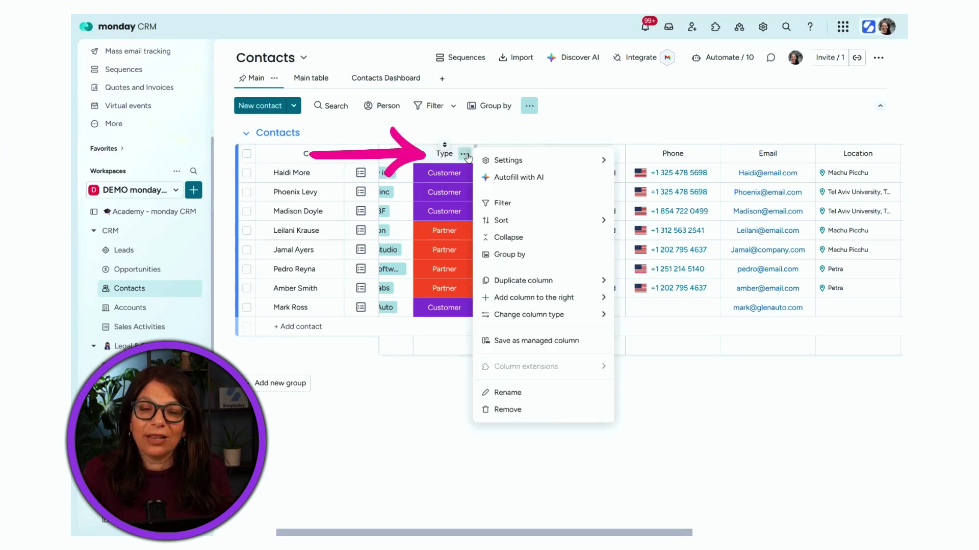
mouse_move(538, 299)
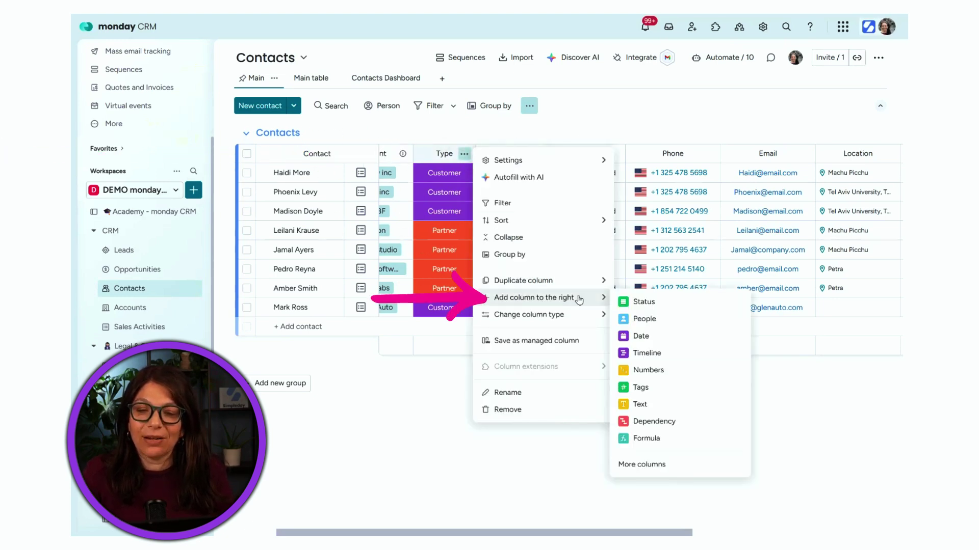
left_click(653, 408)
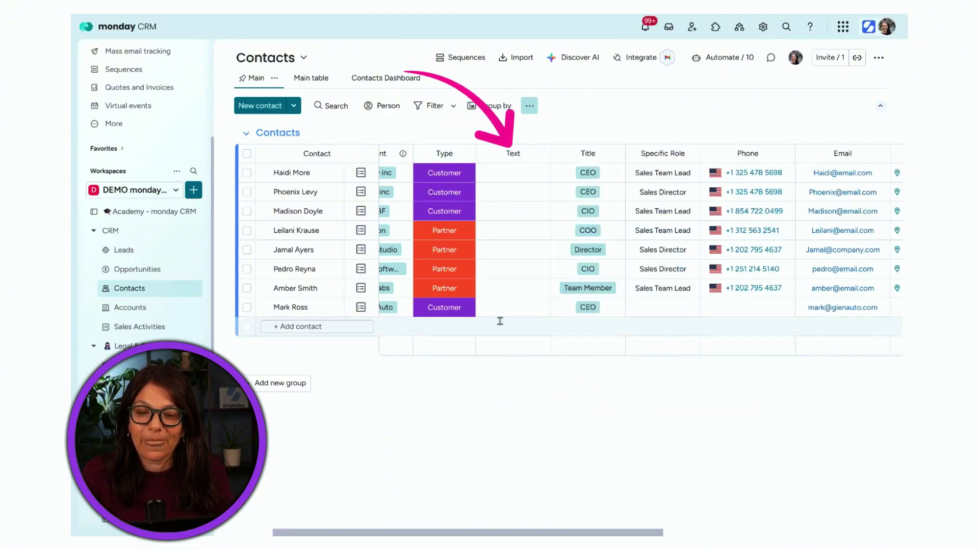
left_click(542, 154)
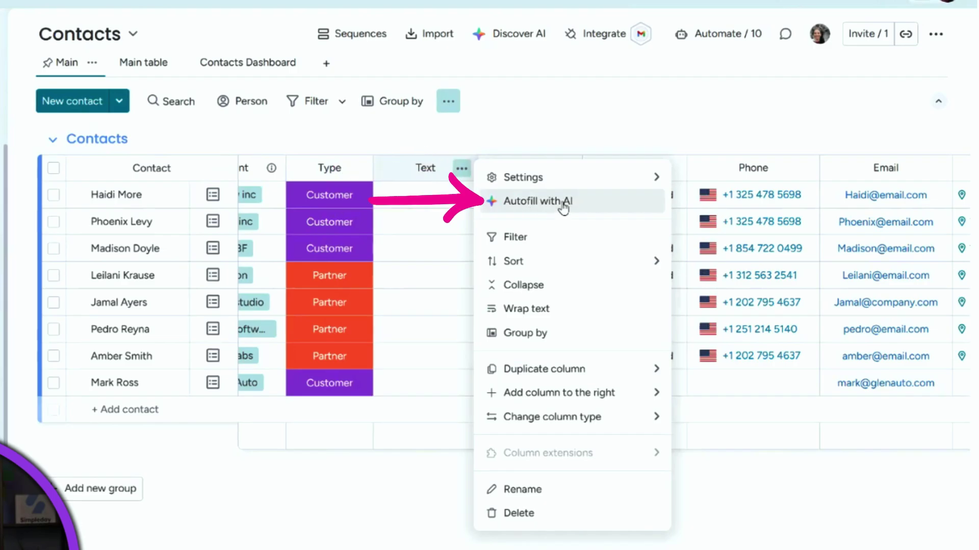
left_click(588, 205)
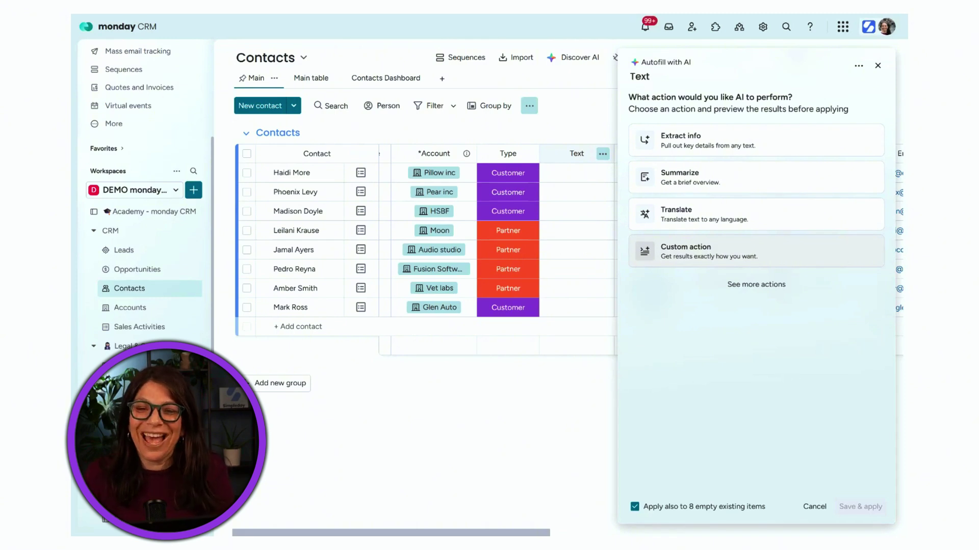
Autofill the Text column with First name extracted from Contact name for all contacts.
left_click(771, 147)
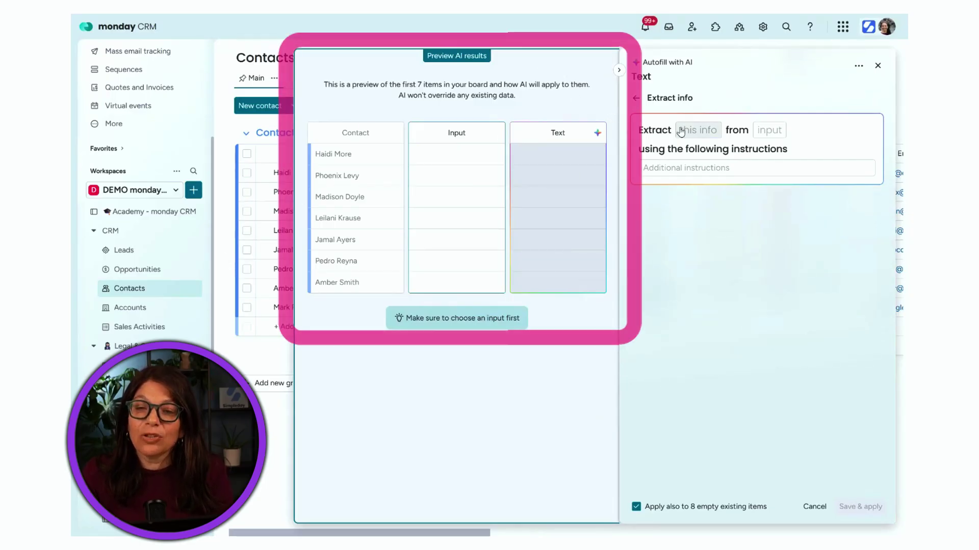
left_click(697, 130)
left_click(678, 185)
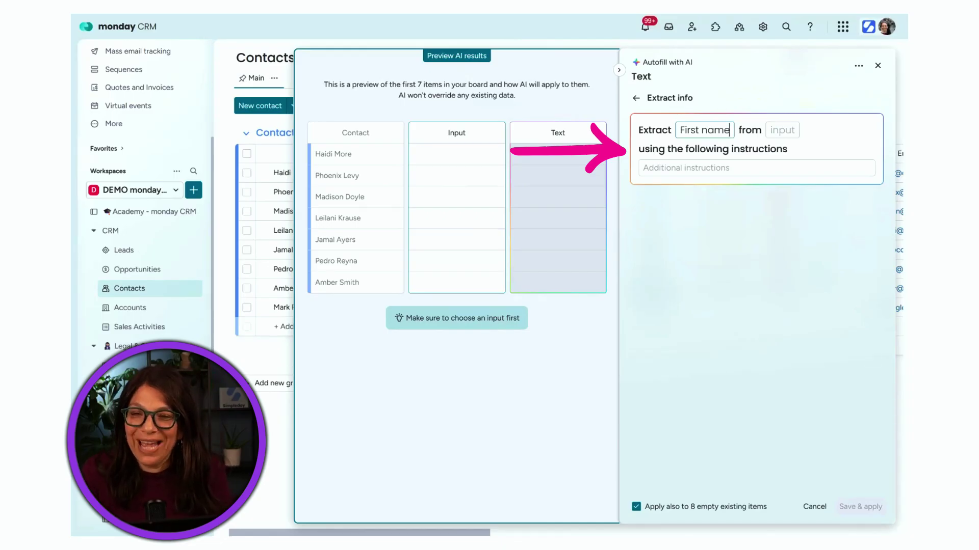
left_click(782, 130)
left_click(707, 172)
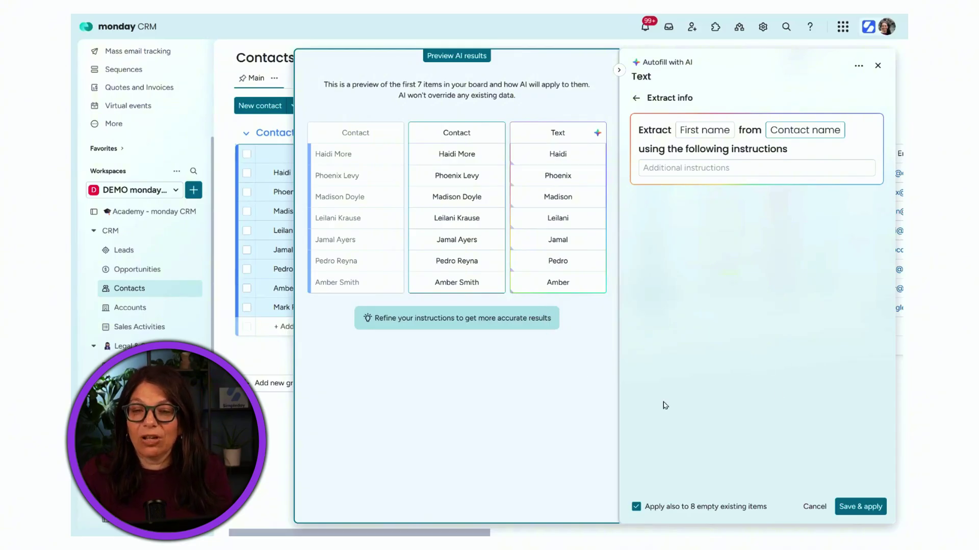
left_click(860, 507)
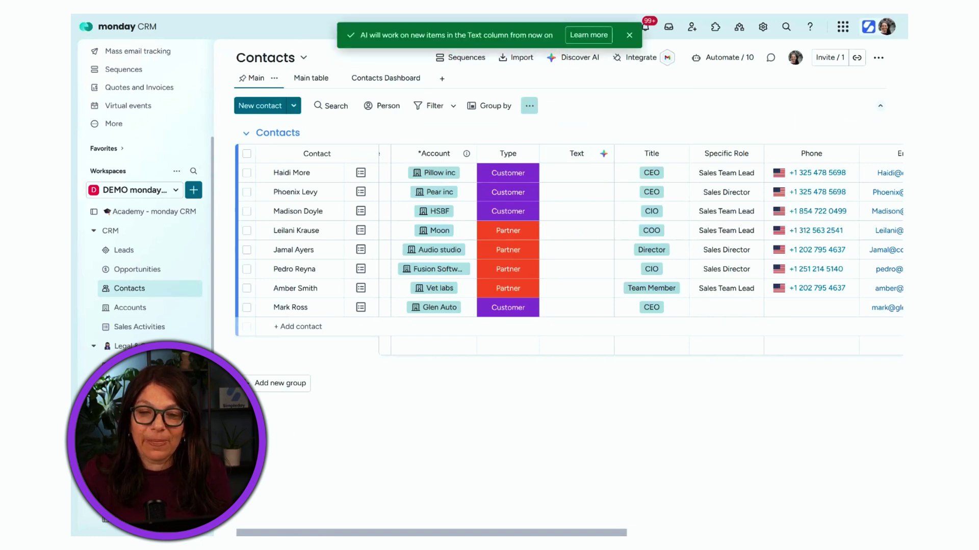
left_click(630, 35)
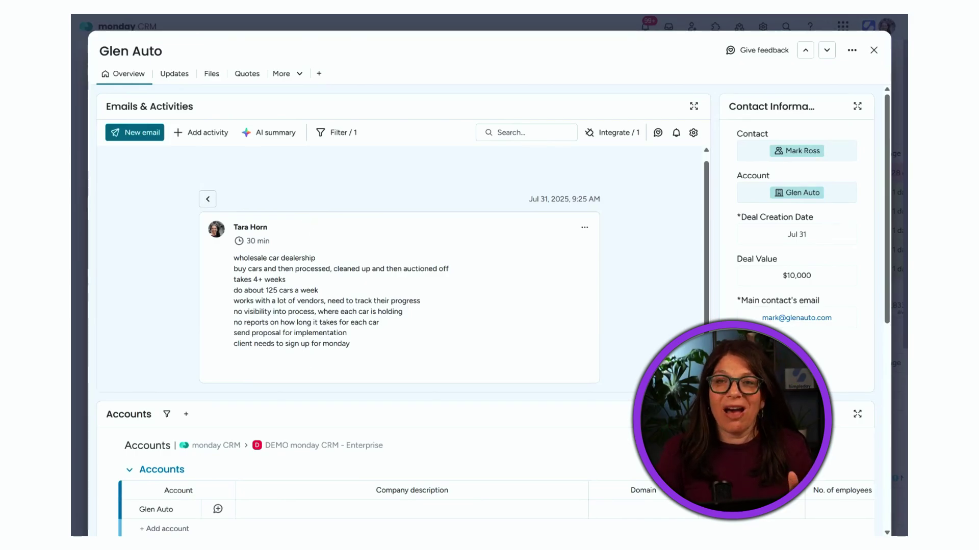
Generate the AI summary of Glen Auto's activities and scroll to the proposed solution and action items.
left_click(270, 136)
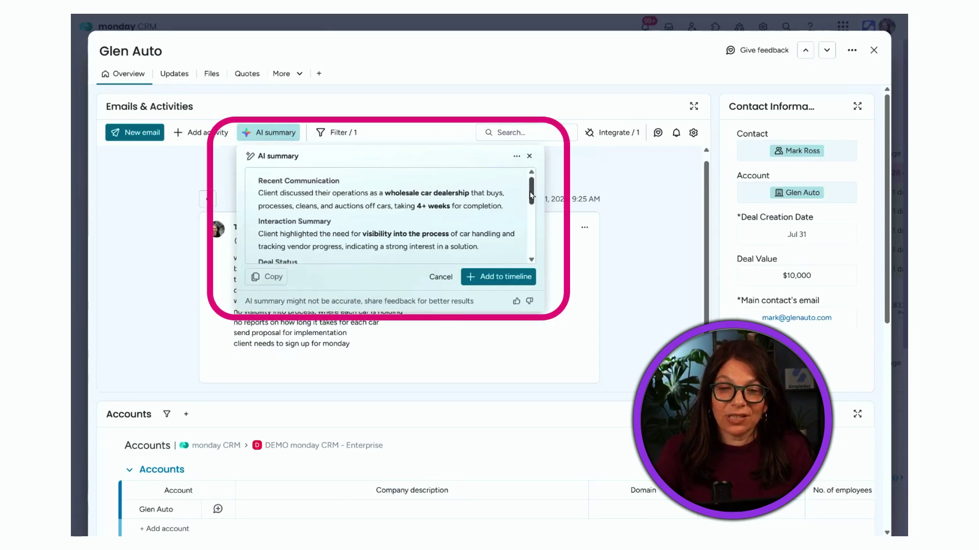
scroll(345, 237, "down", 3)
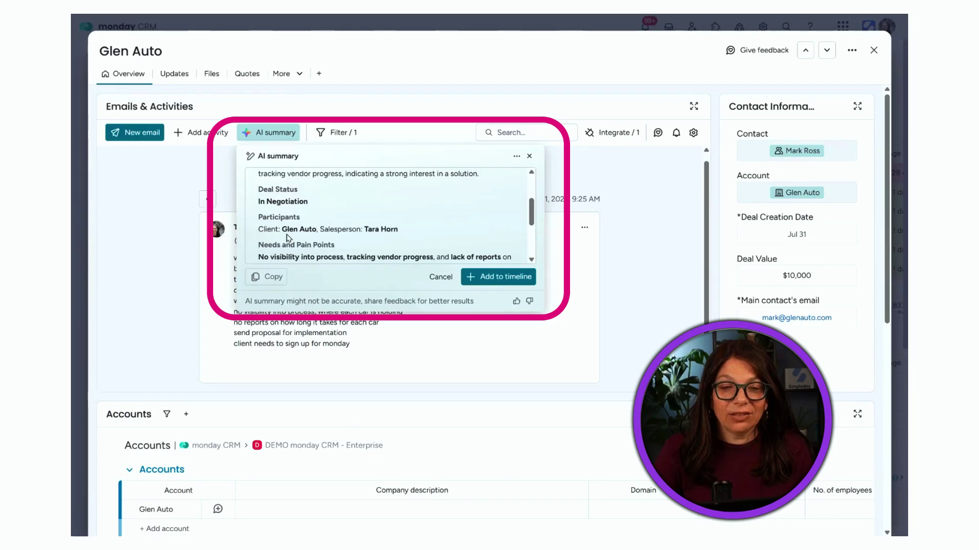
left_click_drag(533, 214, 529, 248)
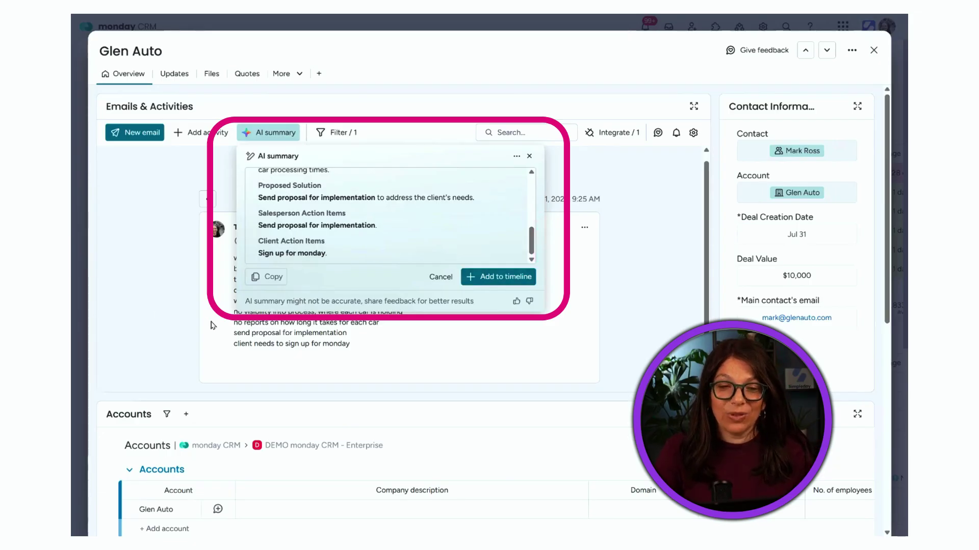
Share the AI summary on the Glen Auto timeline and browse its Key details, Next steps and Summary tabs.
left_click(485, 285)
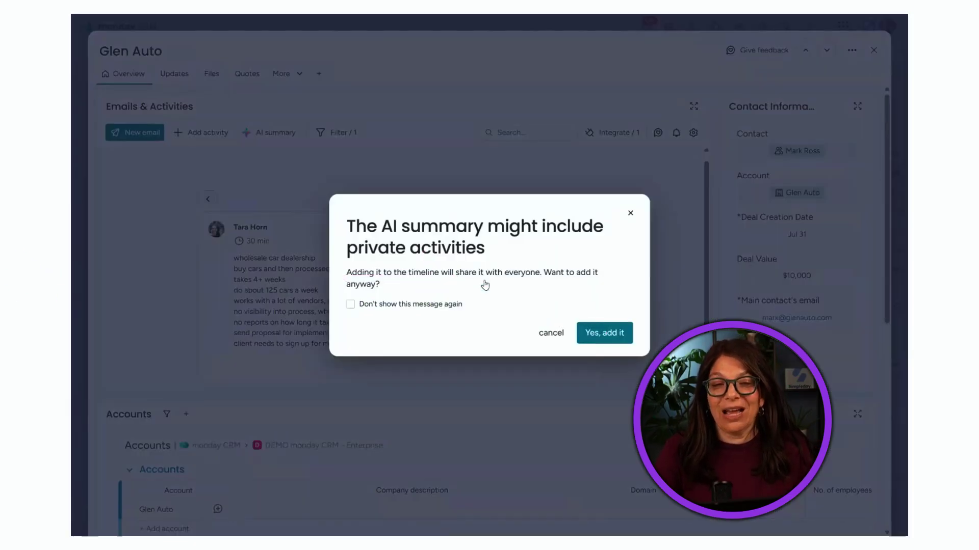
left_click(610, 342)
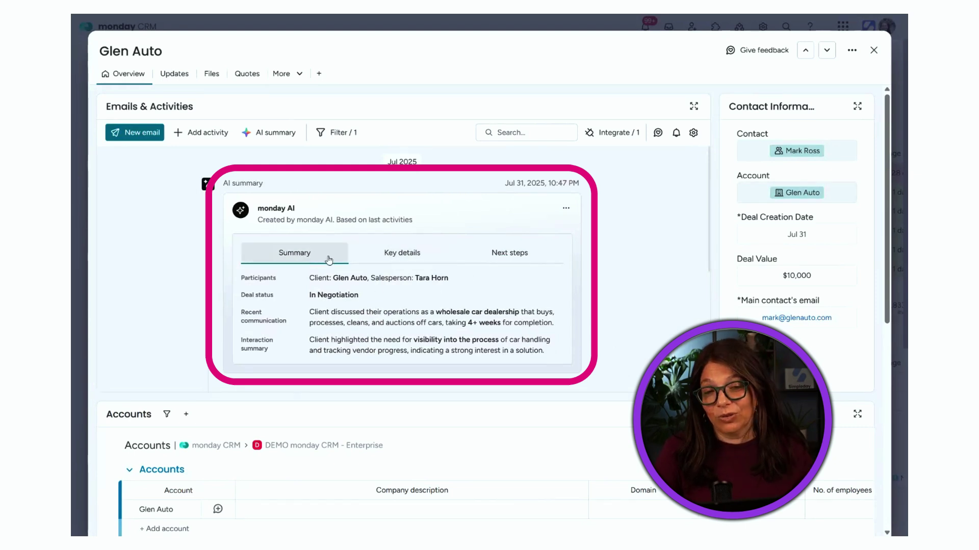
left_click(410, 259)
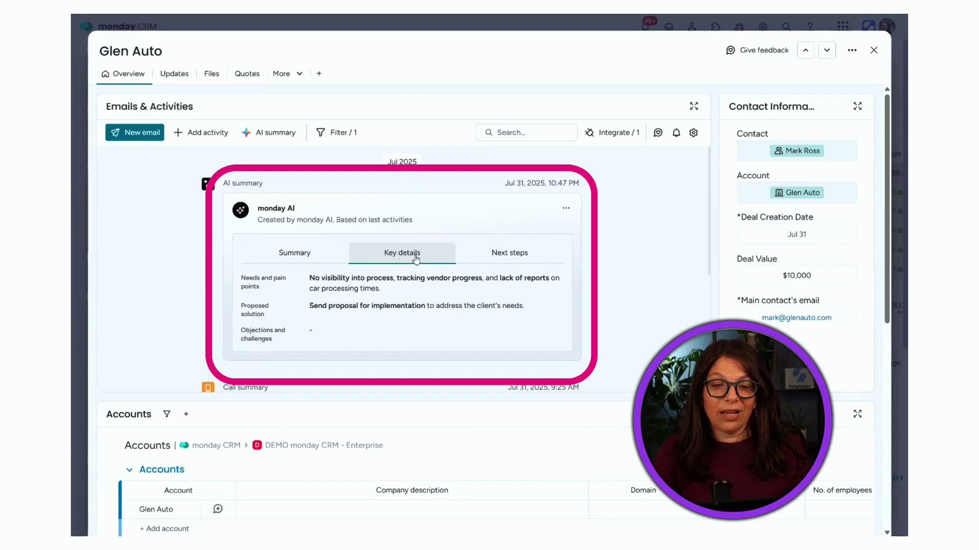
left_click(501, 259)
left_click(286, 259)
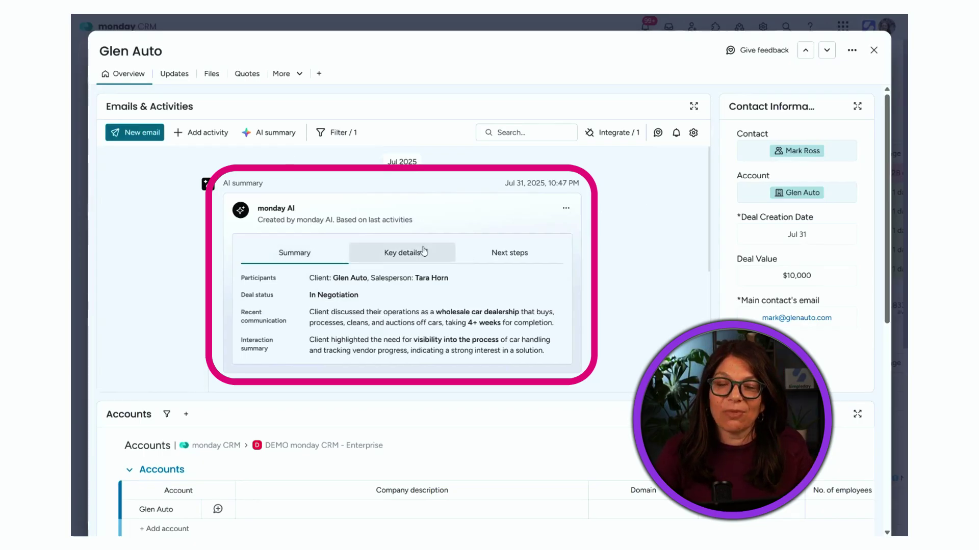
Pin the Jul 31 AI summary card to the top of the timeline.
left_click(566, 210)
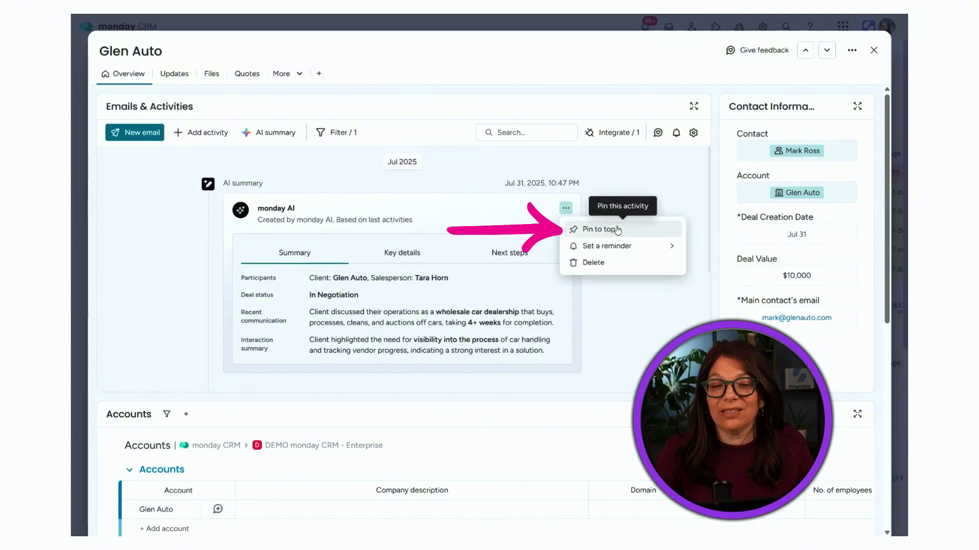
left_click(640, 184)
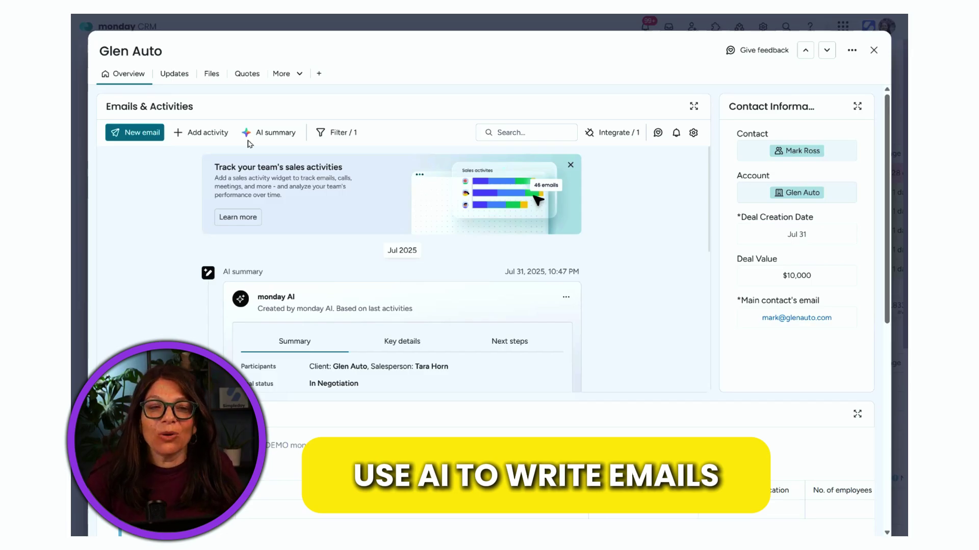
Open a new email draft to Glen Auto's contact with the AI Email Generator.
left_click(144, 133)
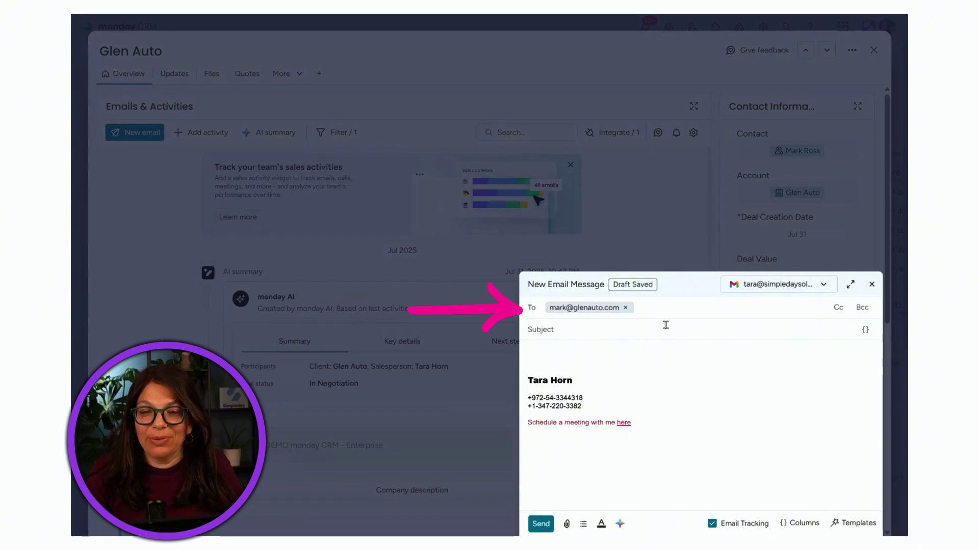
left_click(620, 525)
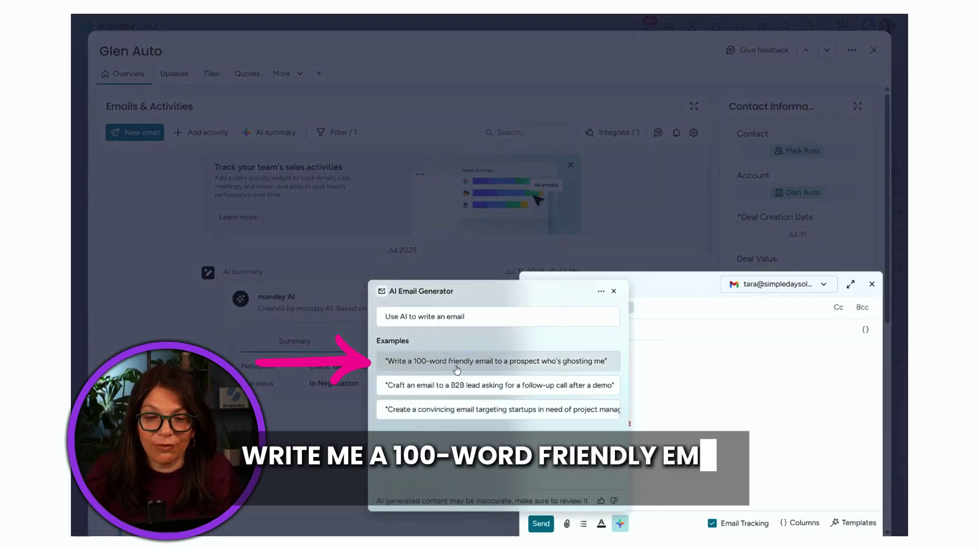
Have AI write an email asking whether the client still wants to proceed, and review the draft.
left_click(429, 315)
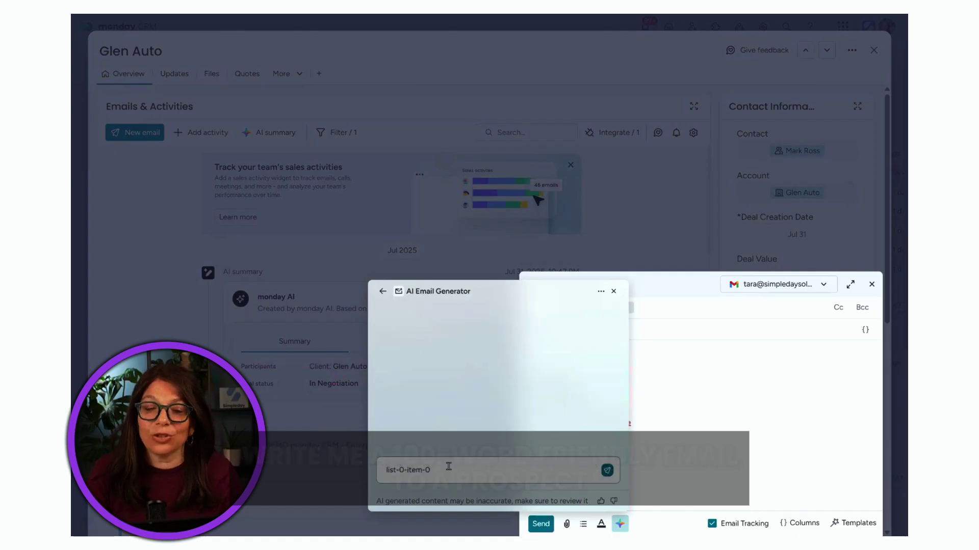
left_click_drag(450, 468, 380, 472)
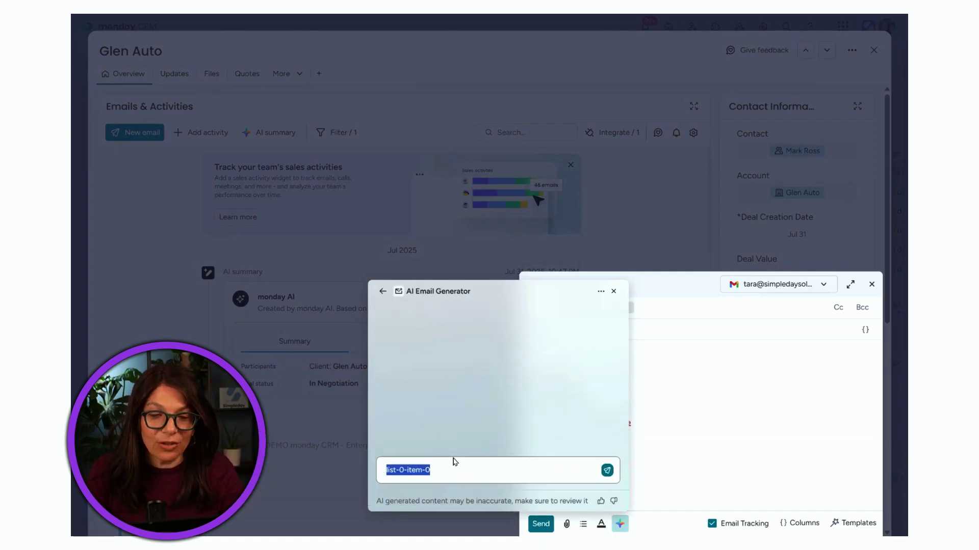
type("write back to the client asking if they are still interested in moving forward?")
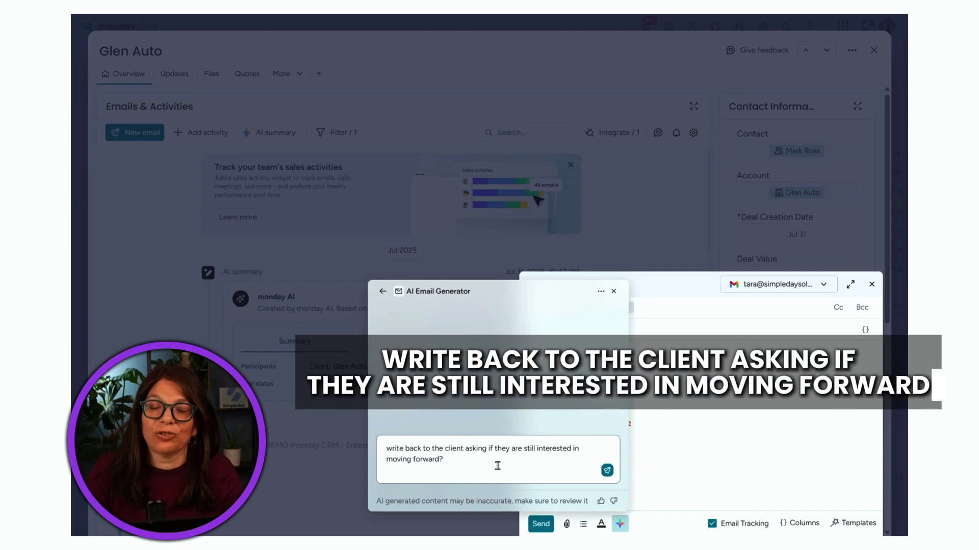
left_click(609, 472)
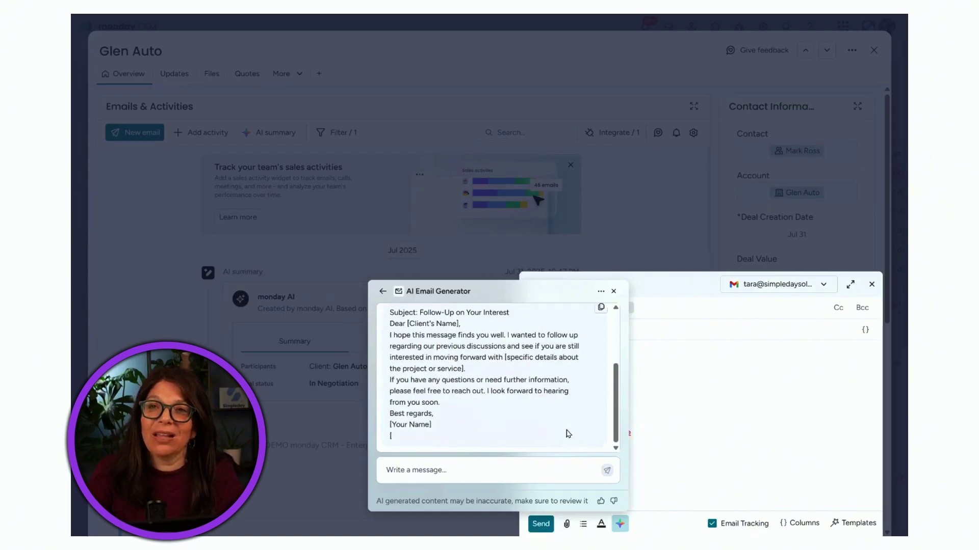
left_click_drag(618, 406, 616, 363)
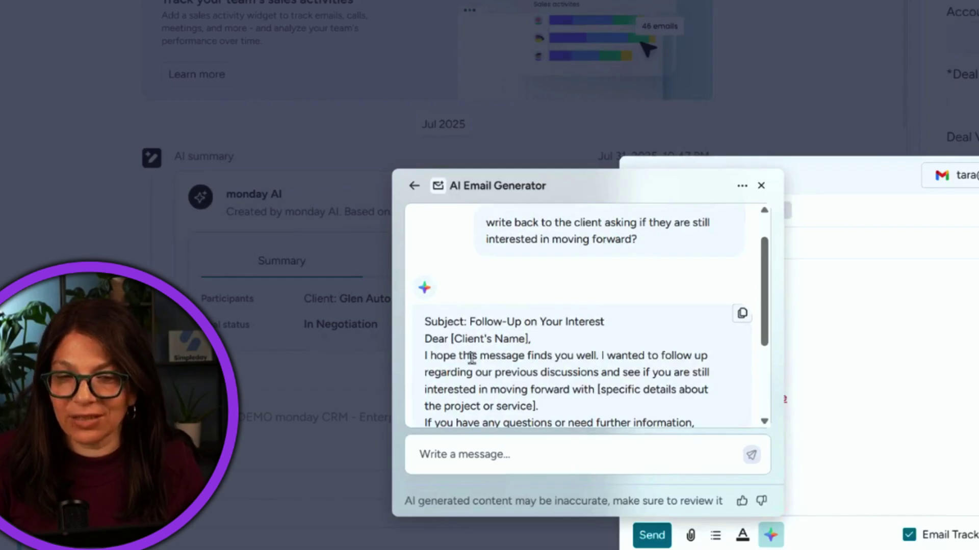
left_click_drag(763, 295, 759, 366)
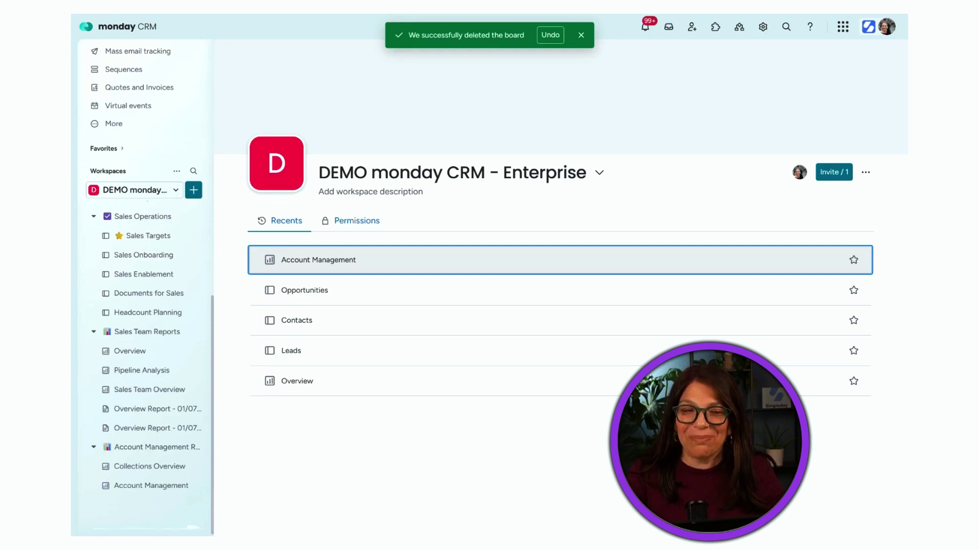
Create a new Form item in the DEMO monday CRM - Enterprise workspace.
left_click(195, 192)
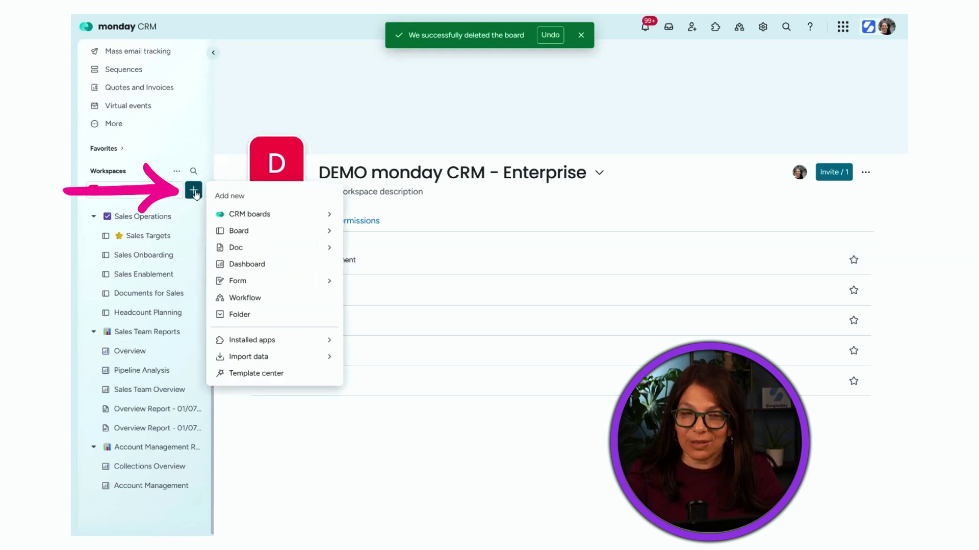
left_click(238, 281)
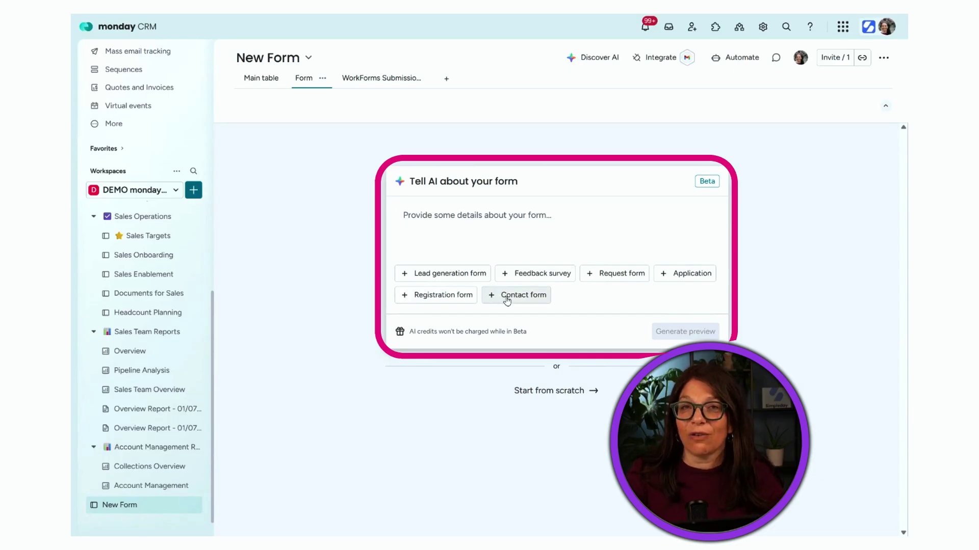
Paste the contact form description into the AI form field and generate the preview.
left_click(425, 214)
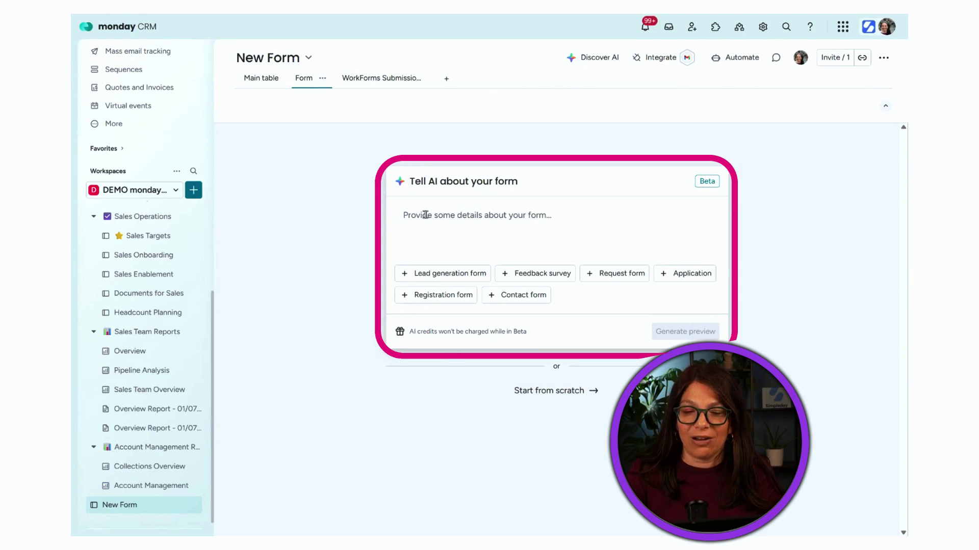
type("I want to build a form that I can collect basic contact information from my website. I want to collect Name, email, company and location.")
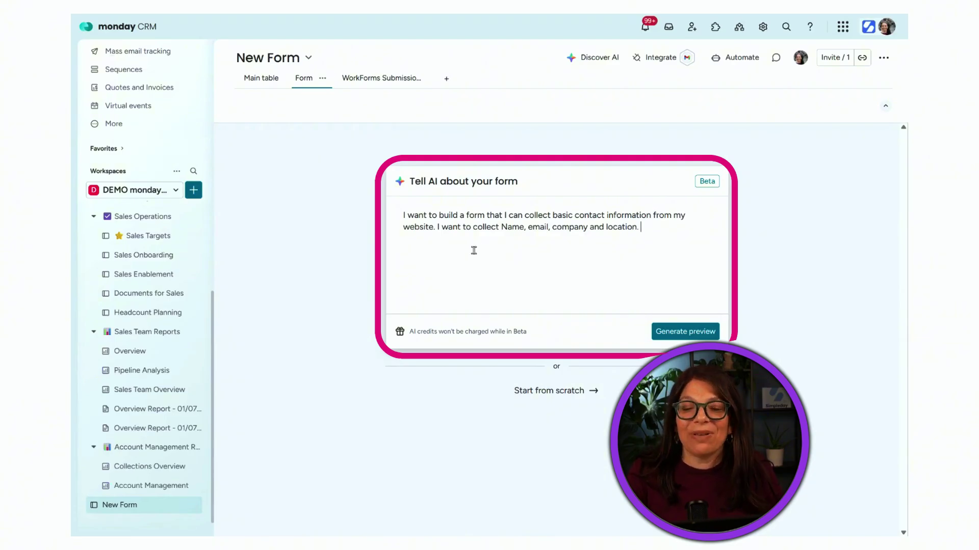
left_click(688, 337)
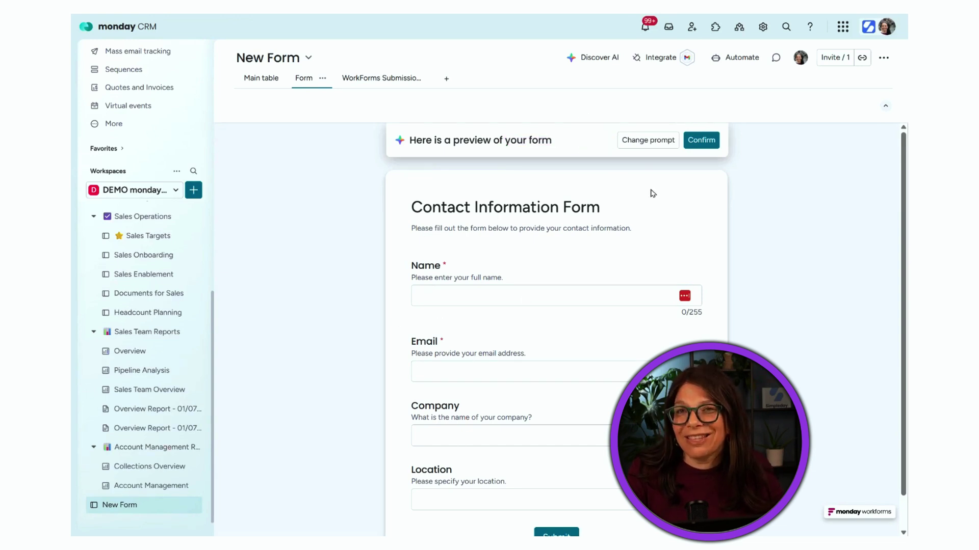
Confirm the AI-generated Contact Information Form and view its Main table of responses.
left_click(692, 143)
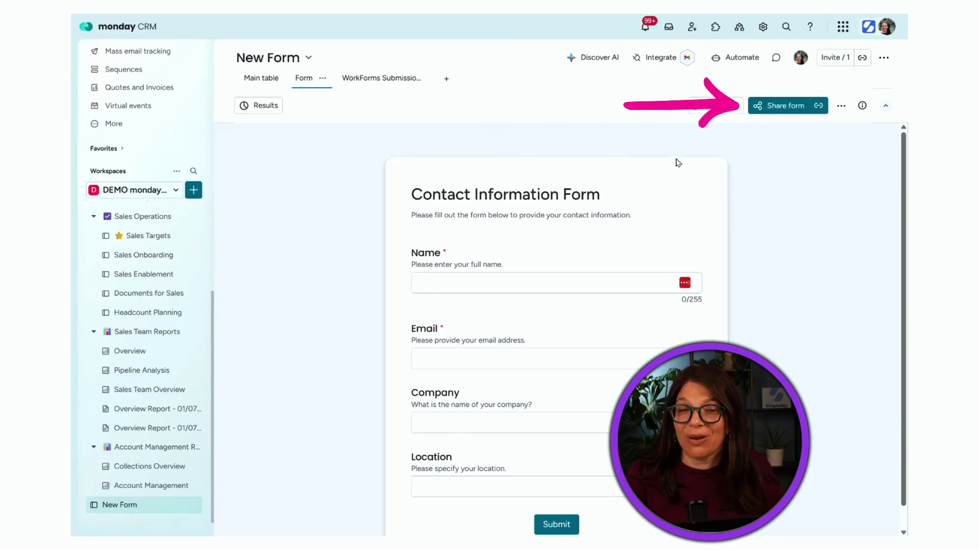
left_click(253, 78)
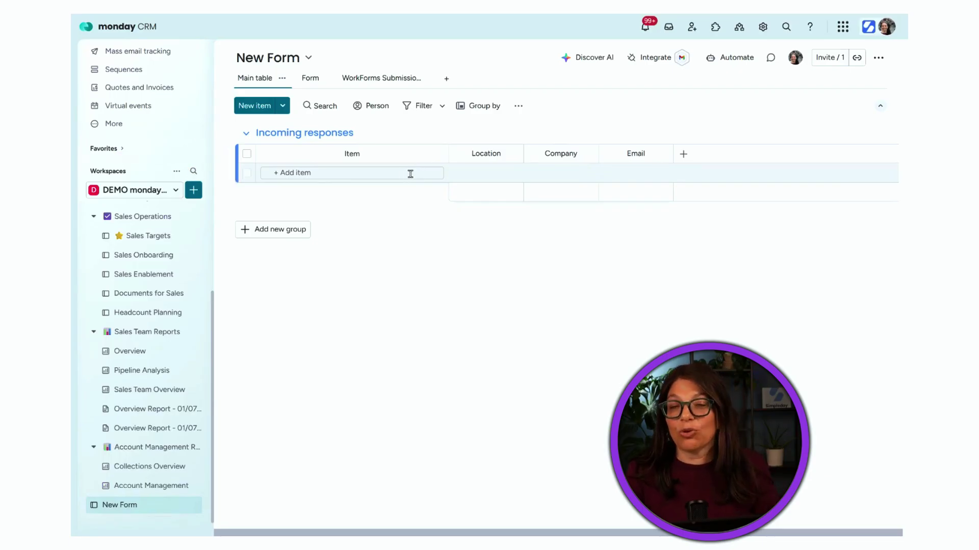
Return to the New Form's Form view.
left_click(303, 81)
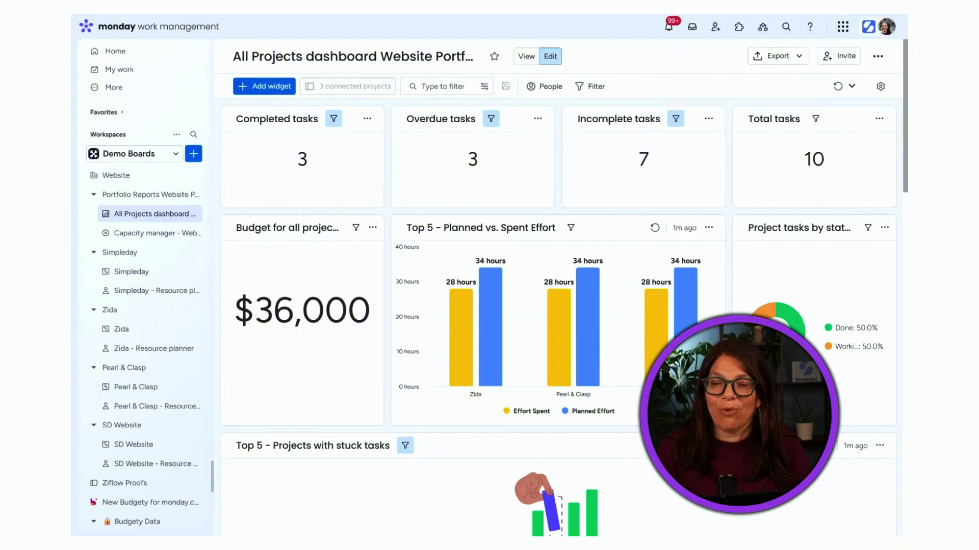
Generate an AI report doc from the All Projects dashboard via Export.
left_click(799, 58)
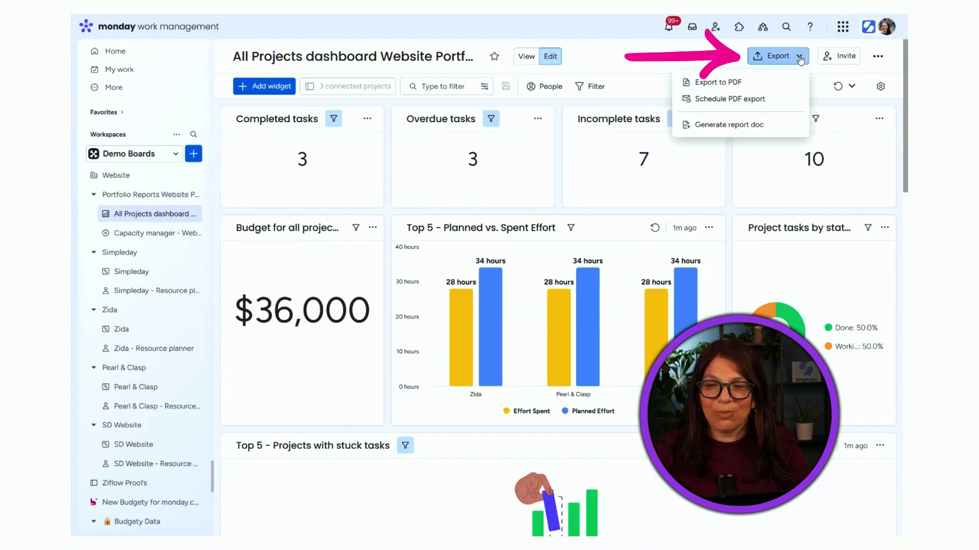
left_click(777, 126)
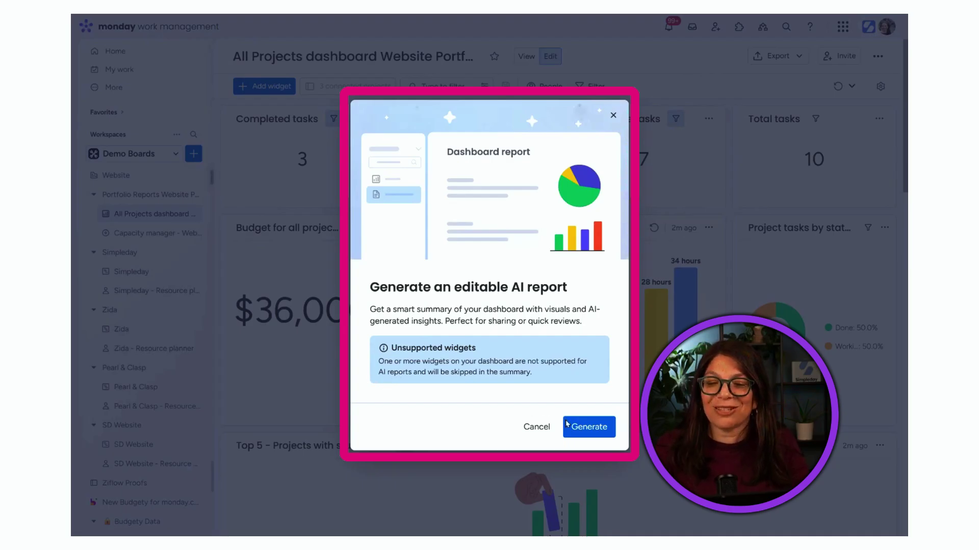
left_click(583, 429)
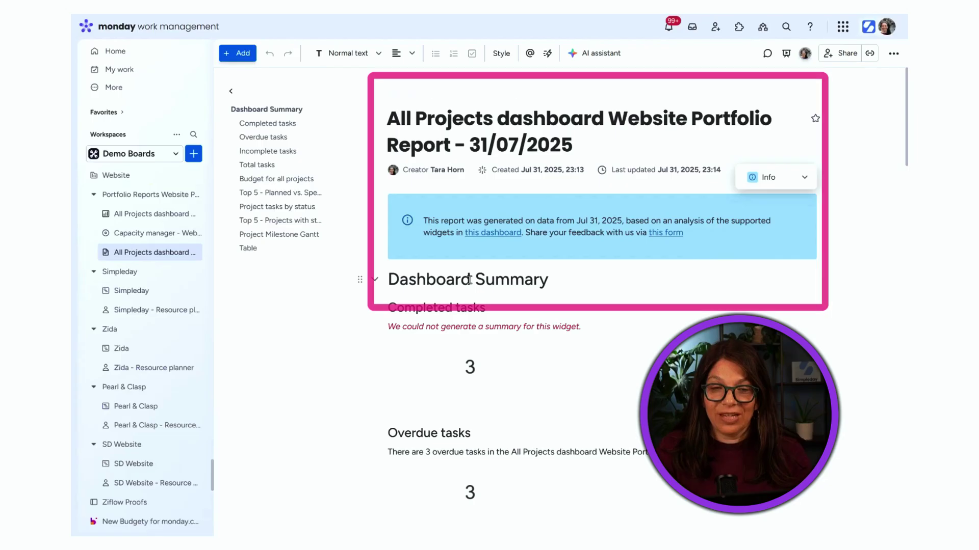
left_click(481, 408)
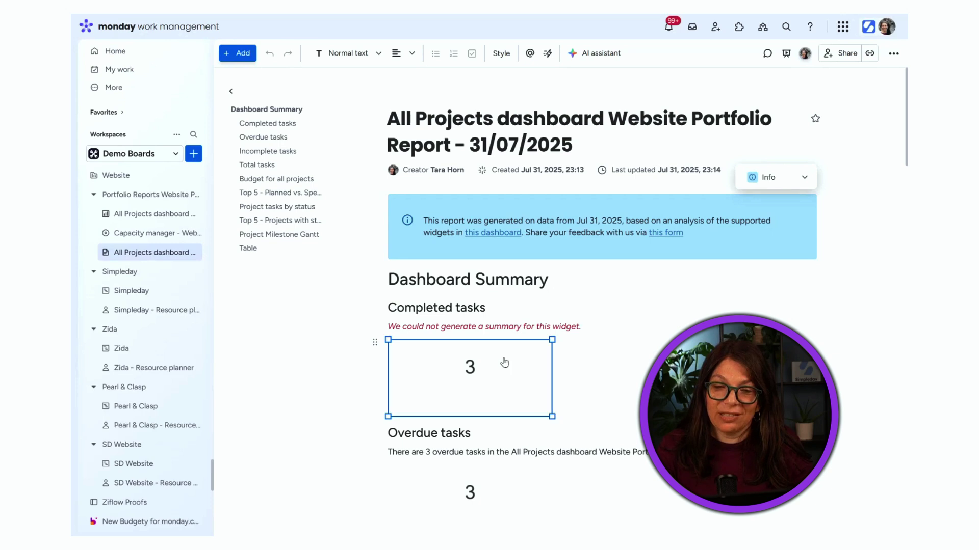
left_click_drag(906, 153, 894, 349)
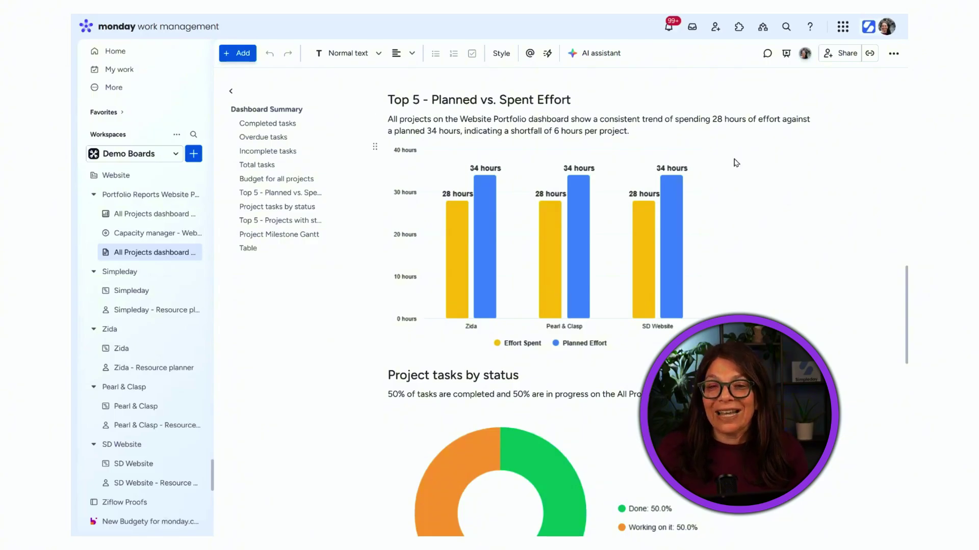
Select the planned vs spent effort chart and scroll back to the report's top.
left_click(553, 246)
scroll(574, 94, "up", 15)
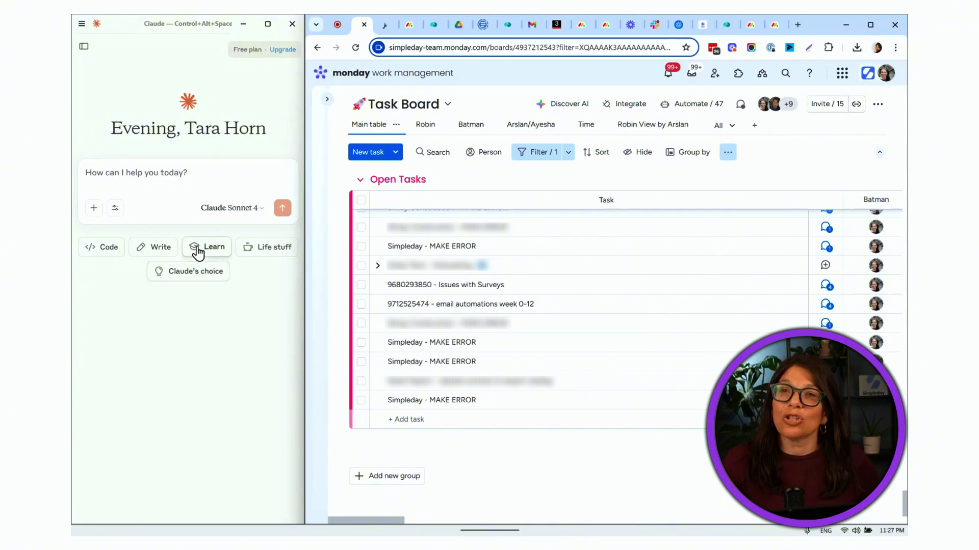
Send Claude the pasted request to add a monthly reports task, with the board URL.
left_click(136, 176)
key("ctrl+v")
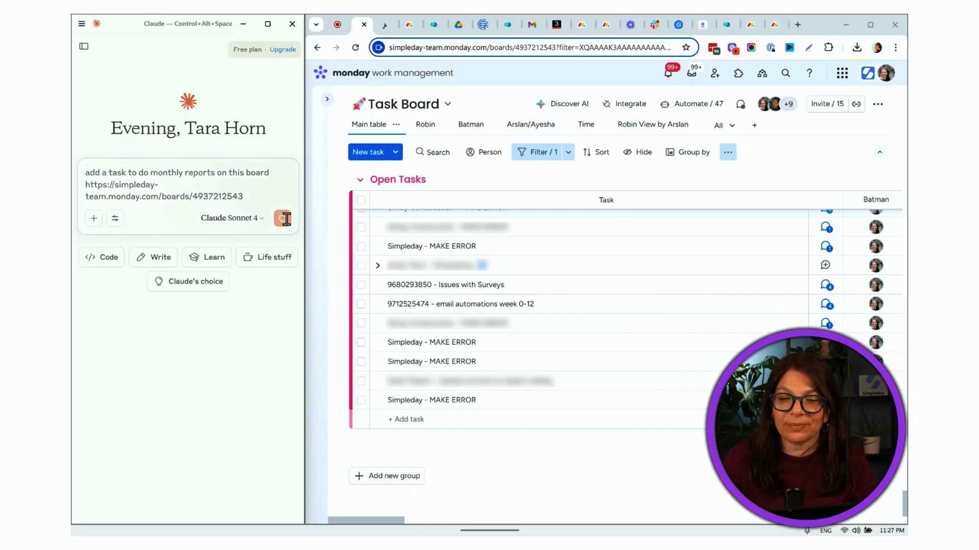
left_click(315, 226)
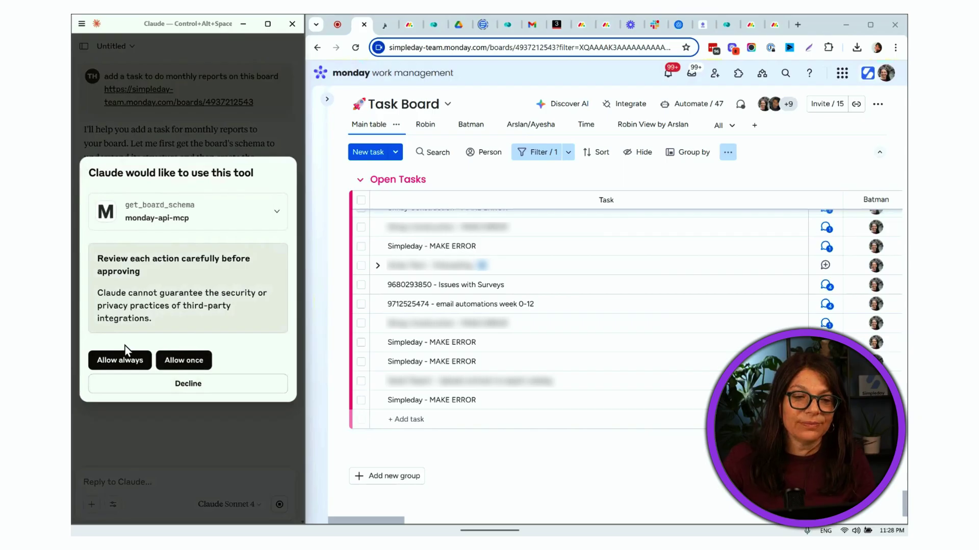
Always allow the get_board_schema tool in Claude's permission dialog.
left_click(116, 361)
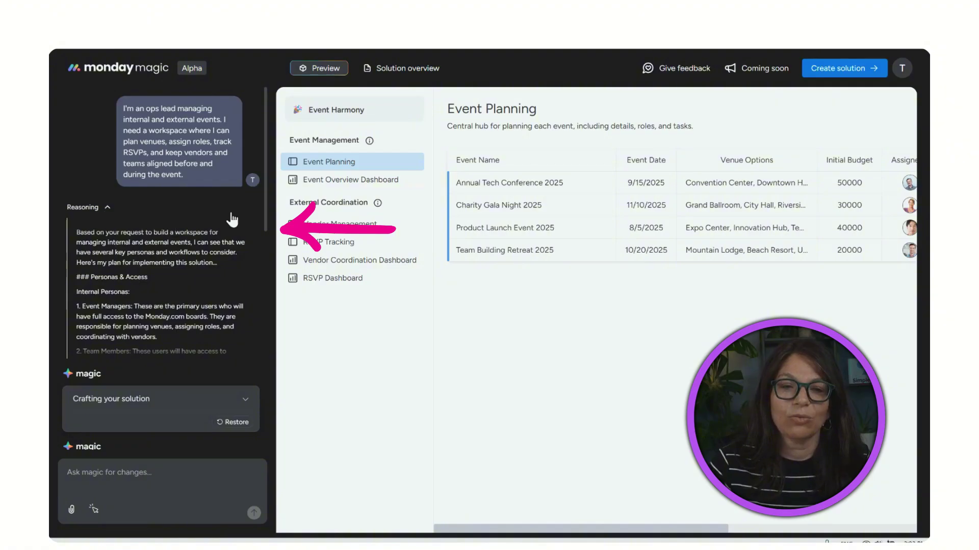
scroll(219, 229, "down", 5)
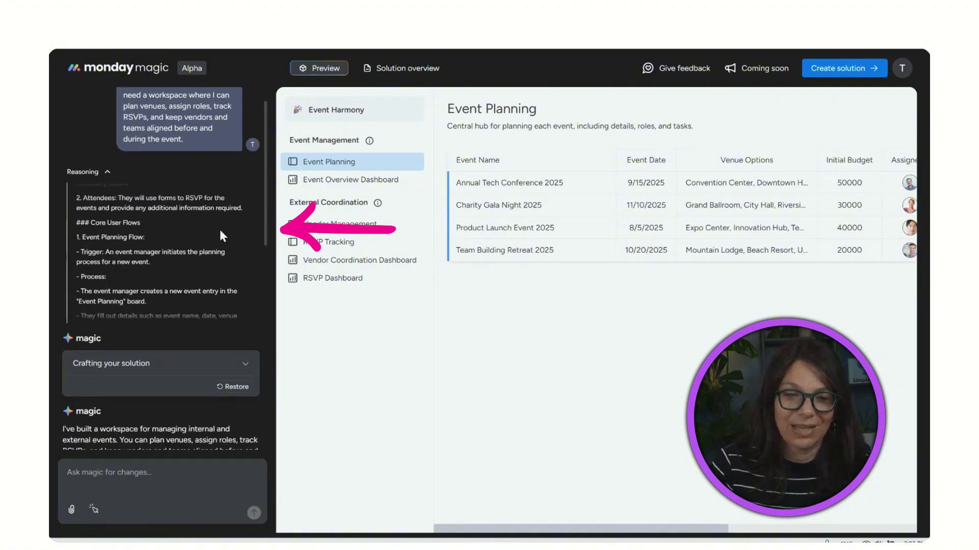
scroll(158, 250, "down", 5)
scroll(161, 230, "up", 5)
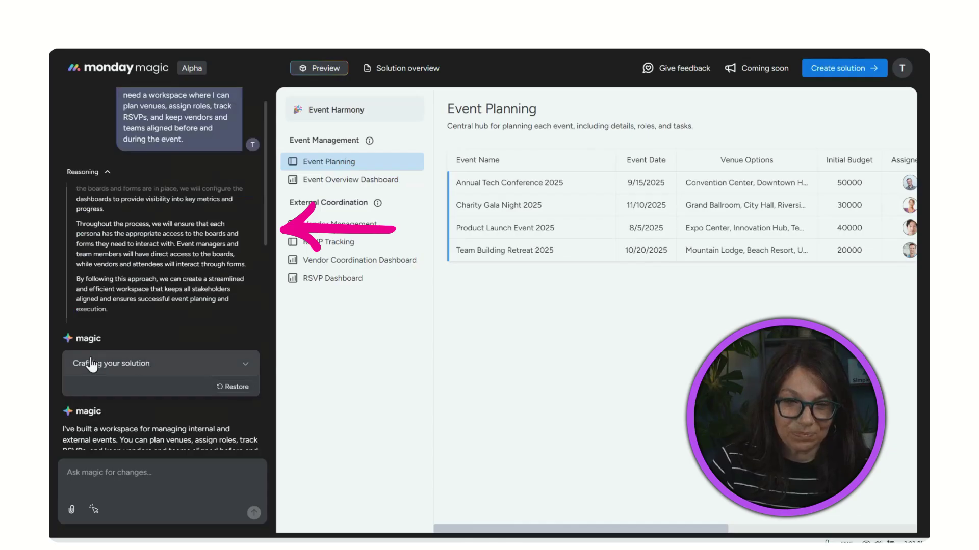
left_click_drag(264, 225, 262, 242)
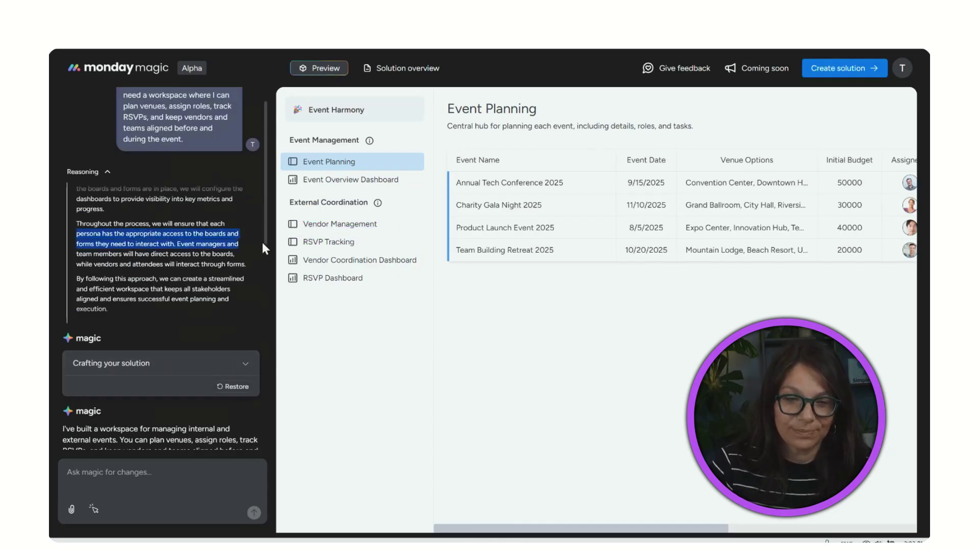
scroll(265, 240, "down", 3)
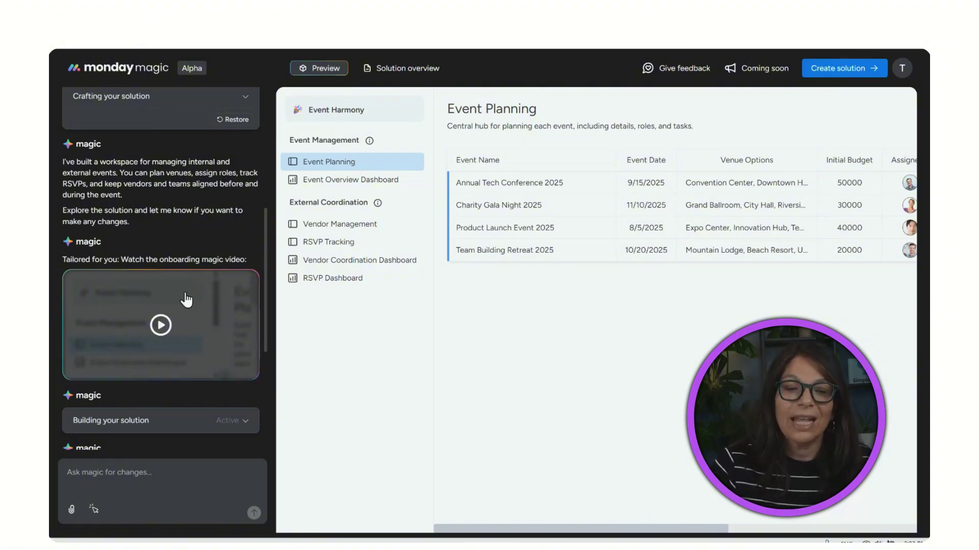
left_click_drag(268, 292, 269, 389)
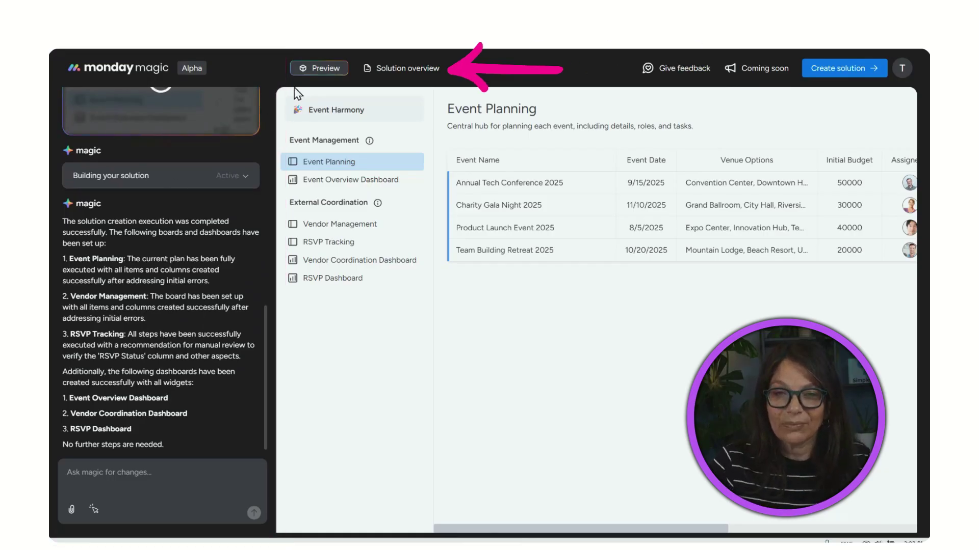
Preview the Event Overview Dashboard, Vendor Management and Vendor Coordination Dashboard, then the Solution overview.
left_click(324, 184)
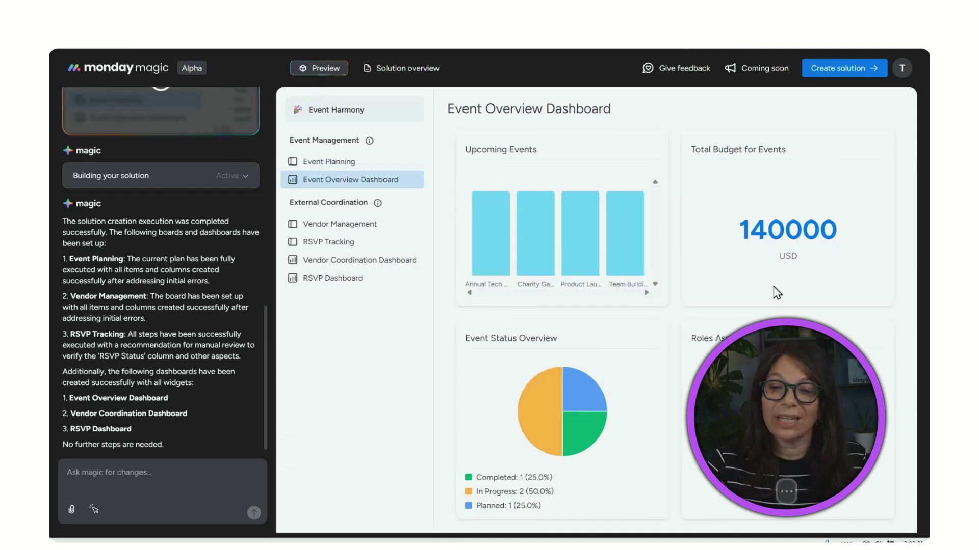
left_click(319, 225)
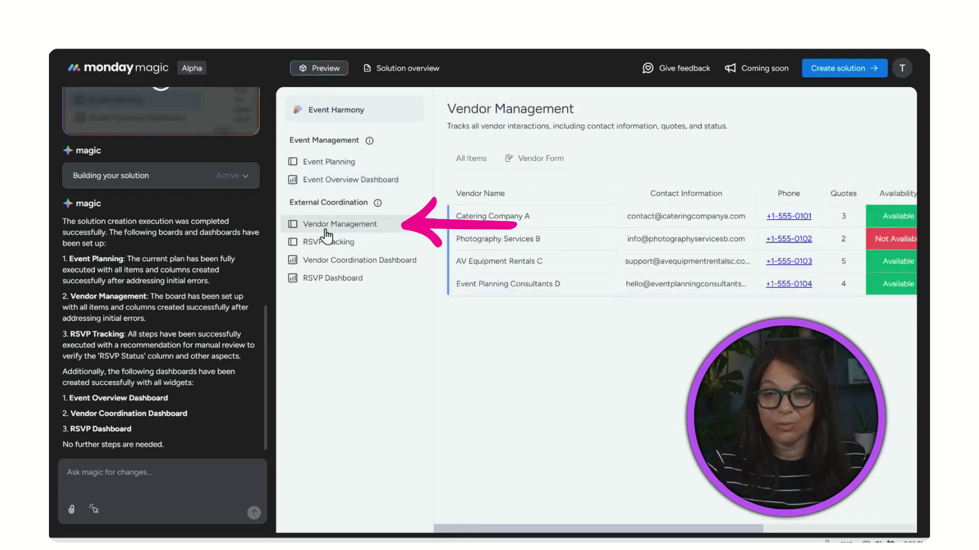
left_click(340, 262)
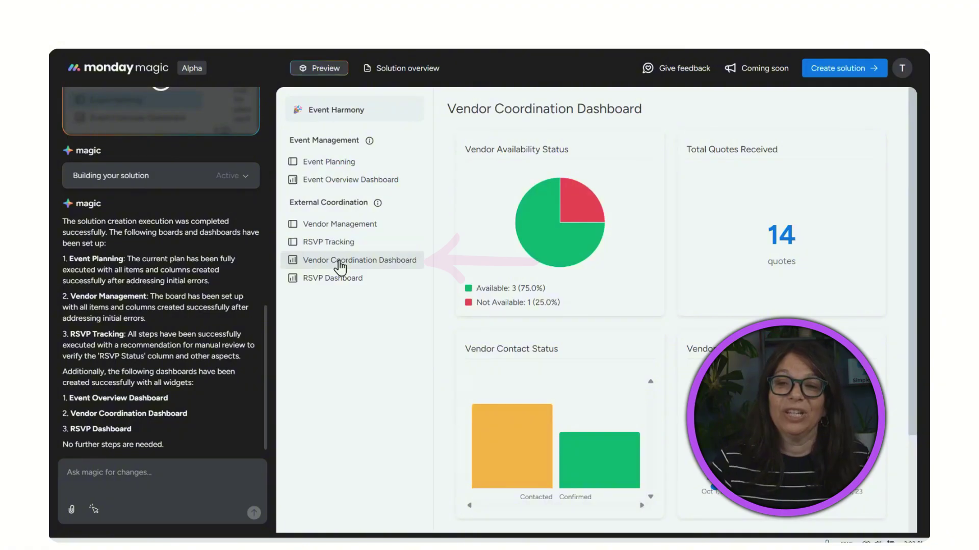
left_click(403, 78)
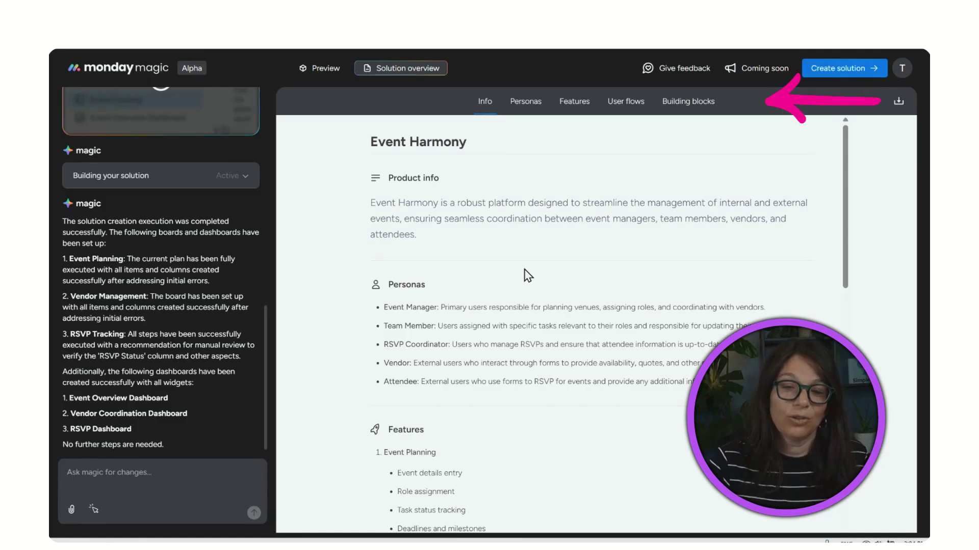
Scroll through the Event Harmony overview and jump to its Features and User Flows sections.
left_click_drag(843, 181, 843, 520)
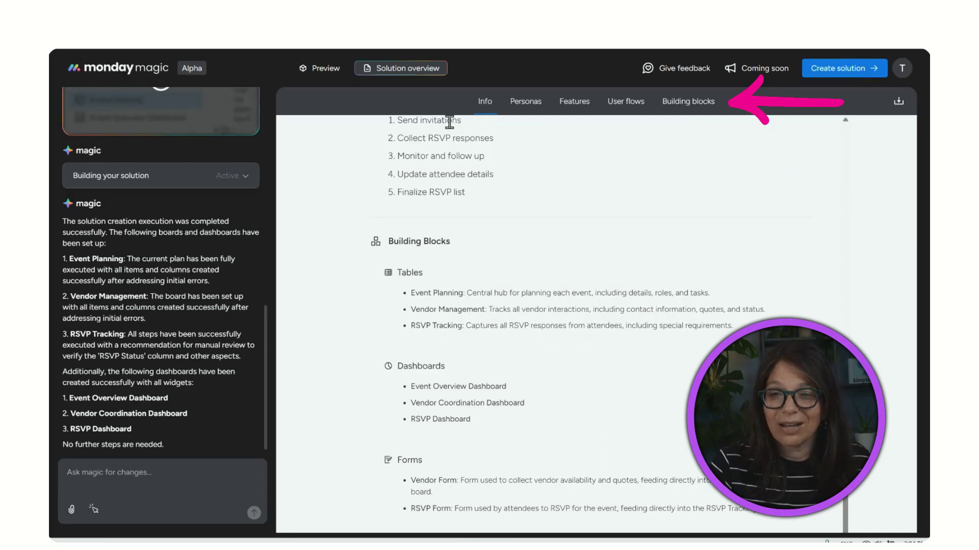
left_click(574, 101)
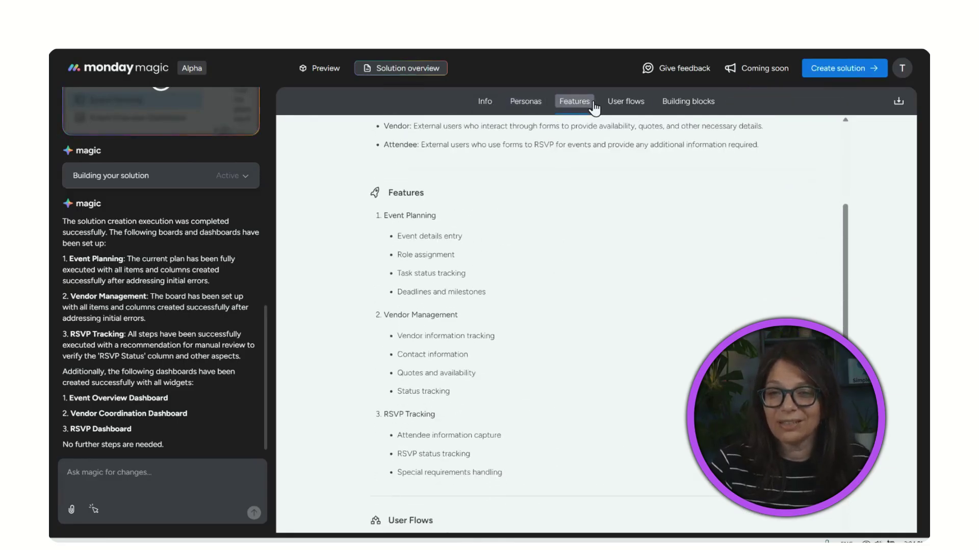
left_click(627, 102)
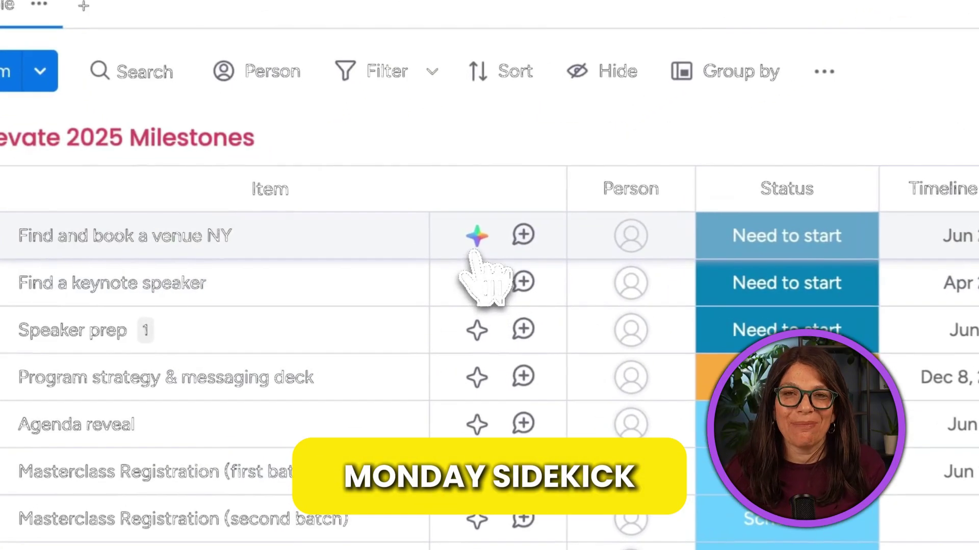
Have Sidekick research NY venues for 'Find and book a venue NY' and list its five sources.
left_click(472, 239)
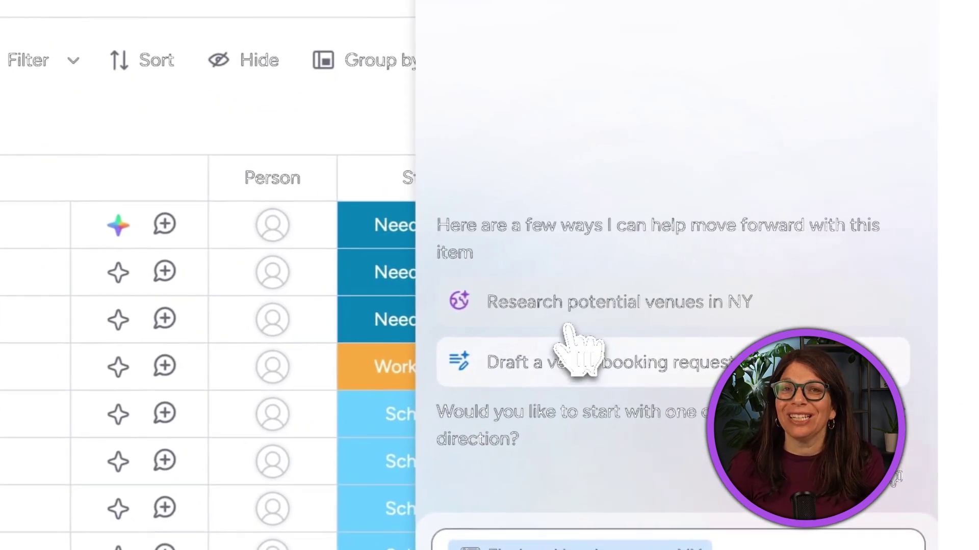
left_click(709, 298)
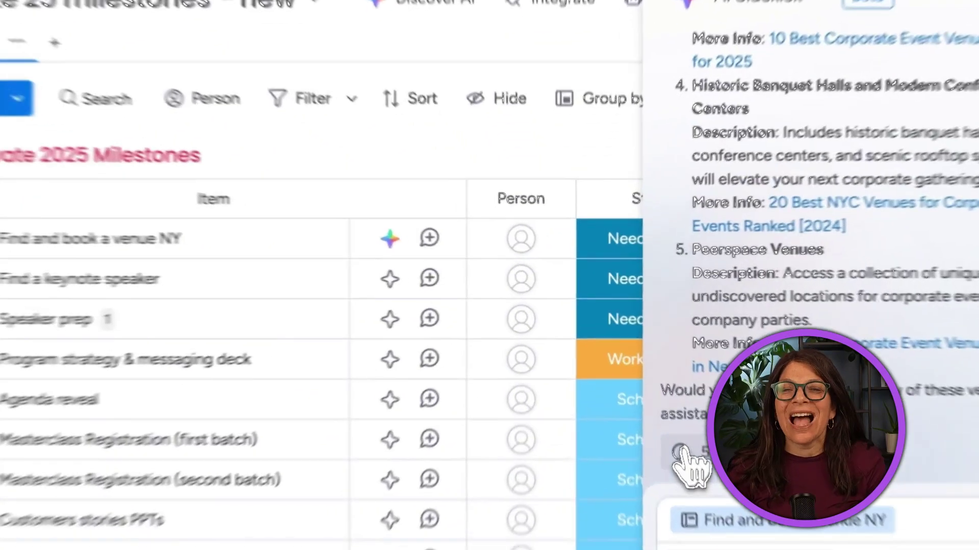
left_click(647, 400)
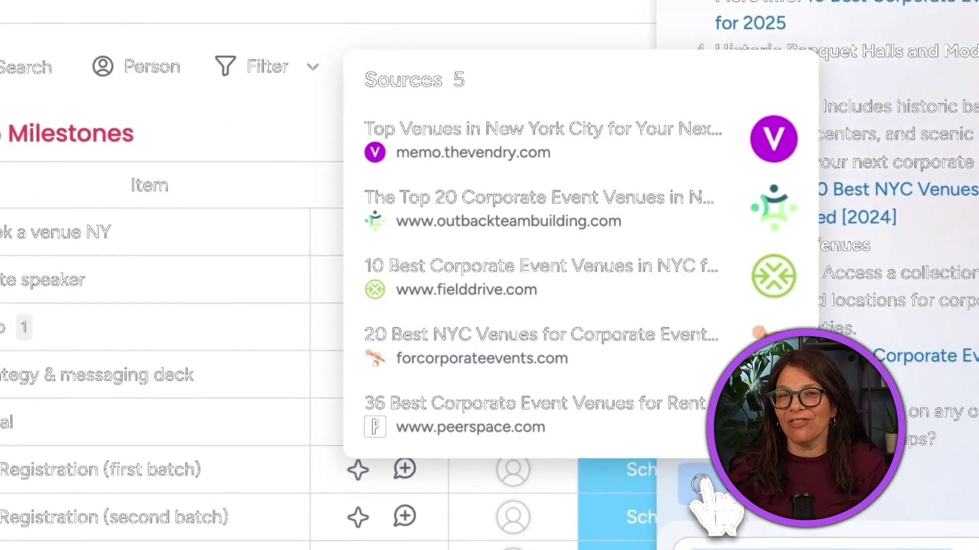